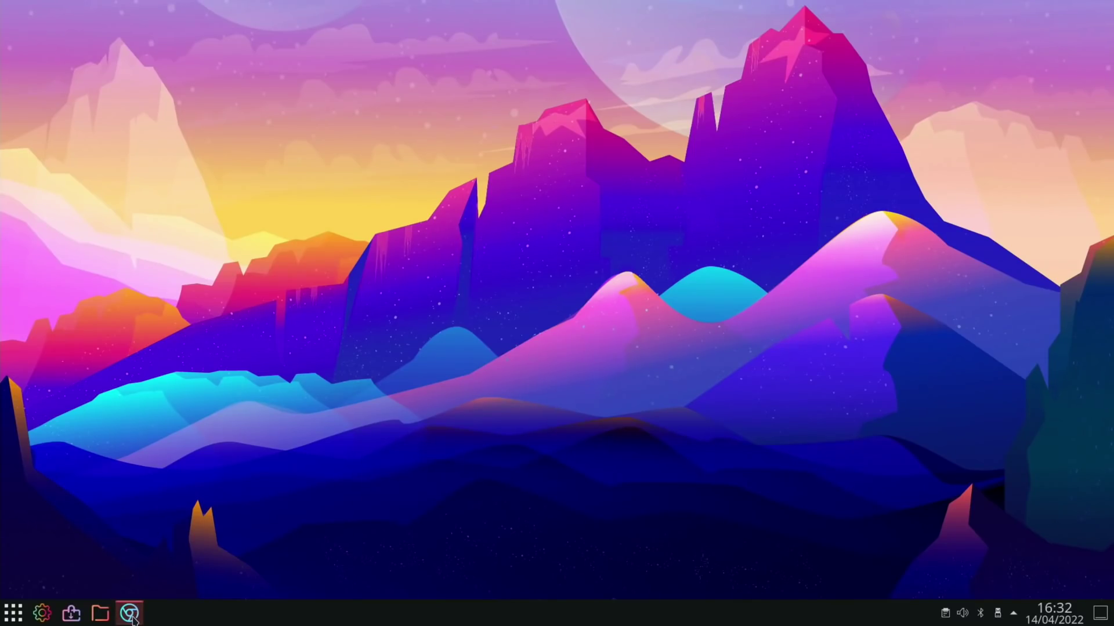
Restore Chromium and scroll down the raspberrypi.com News listing
click(130, 613)
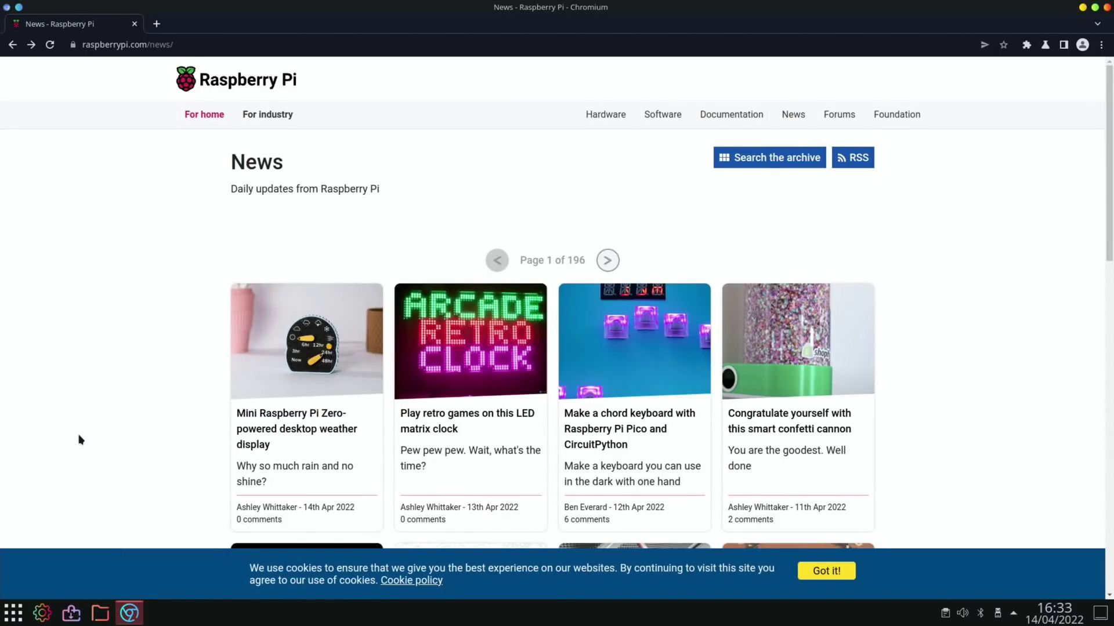
scroll(80, 440, down, 3)
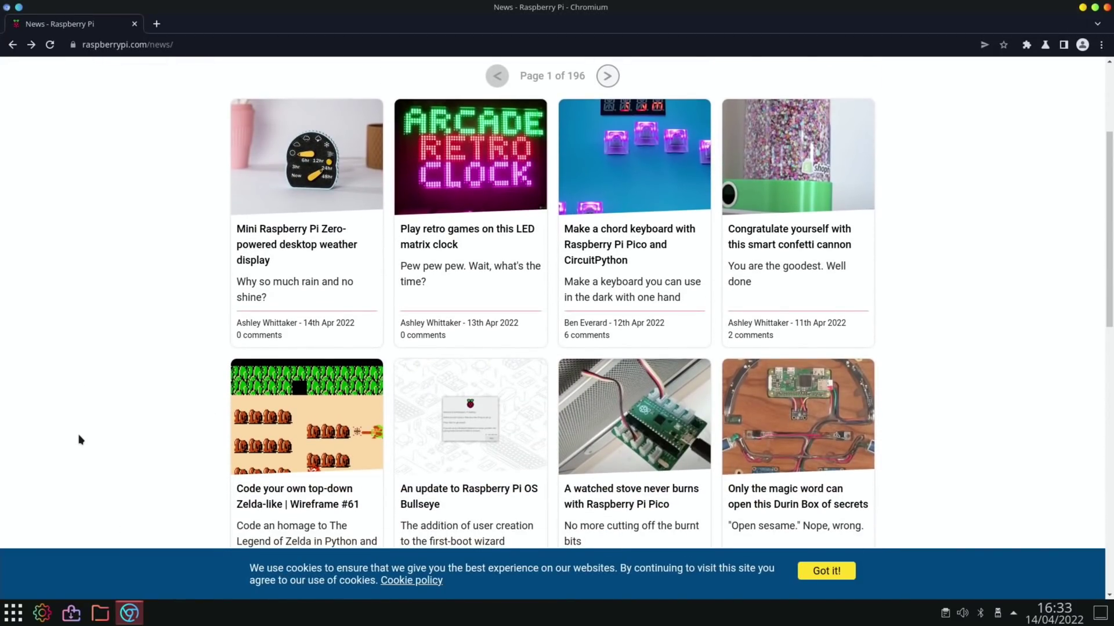
scroll(80, 440, down, 1)
scroll(80, 440, down, 3)
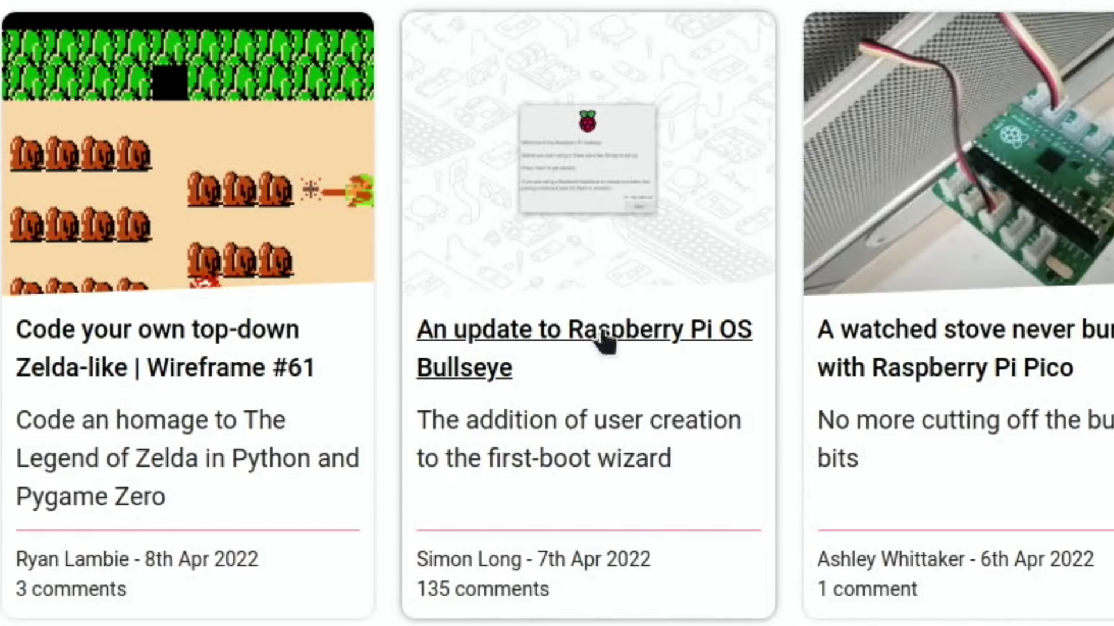
Open the 'An update to Raspberry Pi OS Bullseye' article and read down to the rename-user section
click(682, 342)
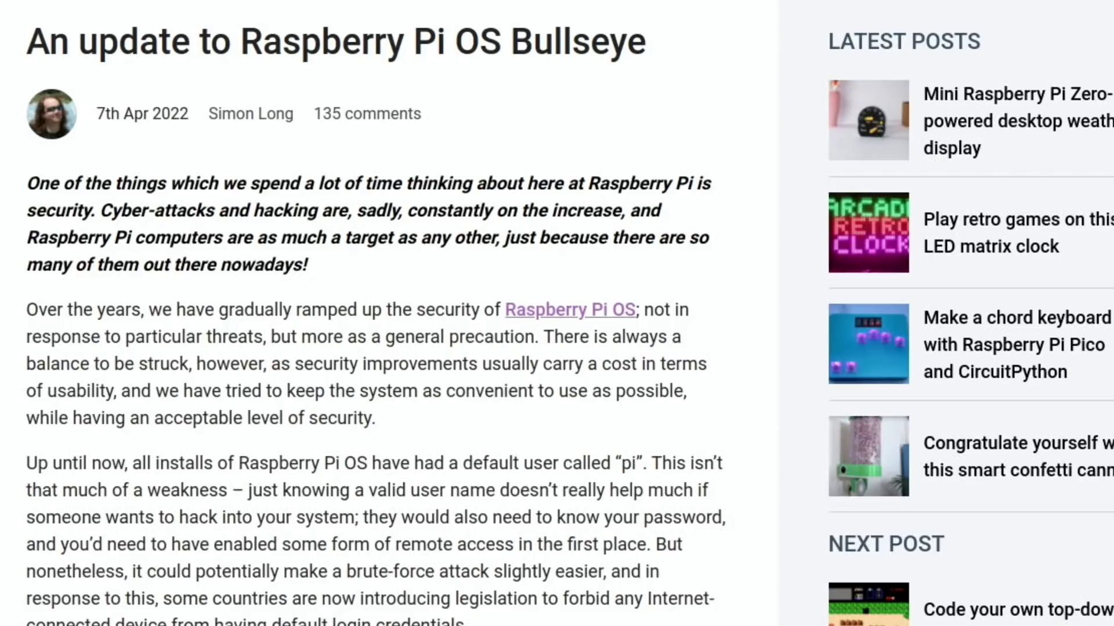
scroll(557, 313, down, 4)
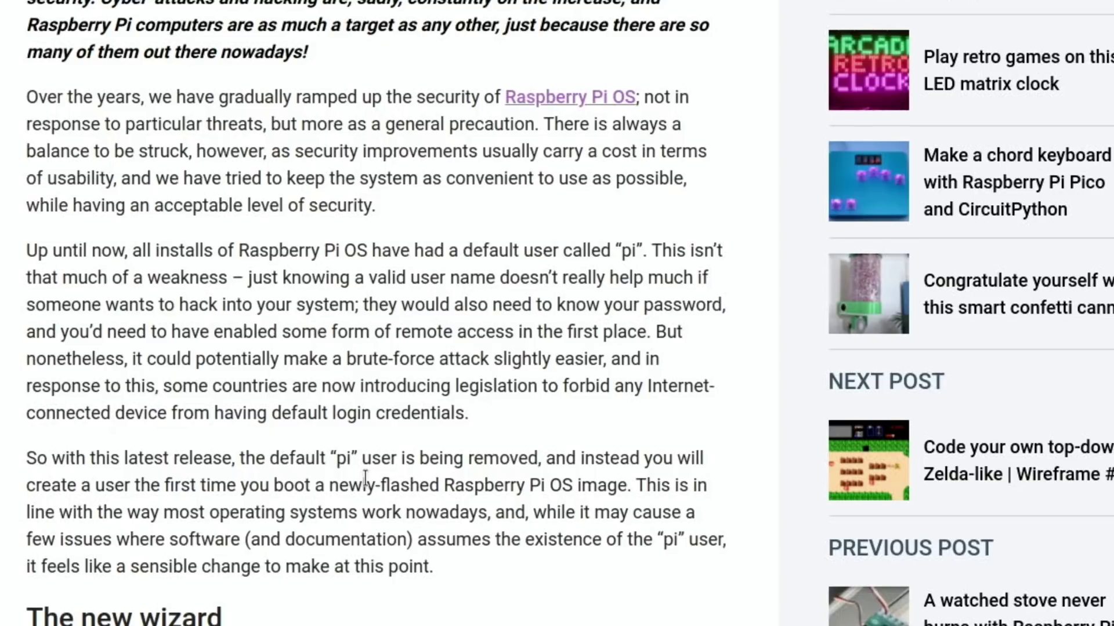
scroll(364, 478, down, 15)
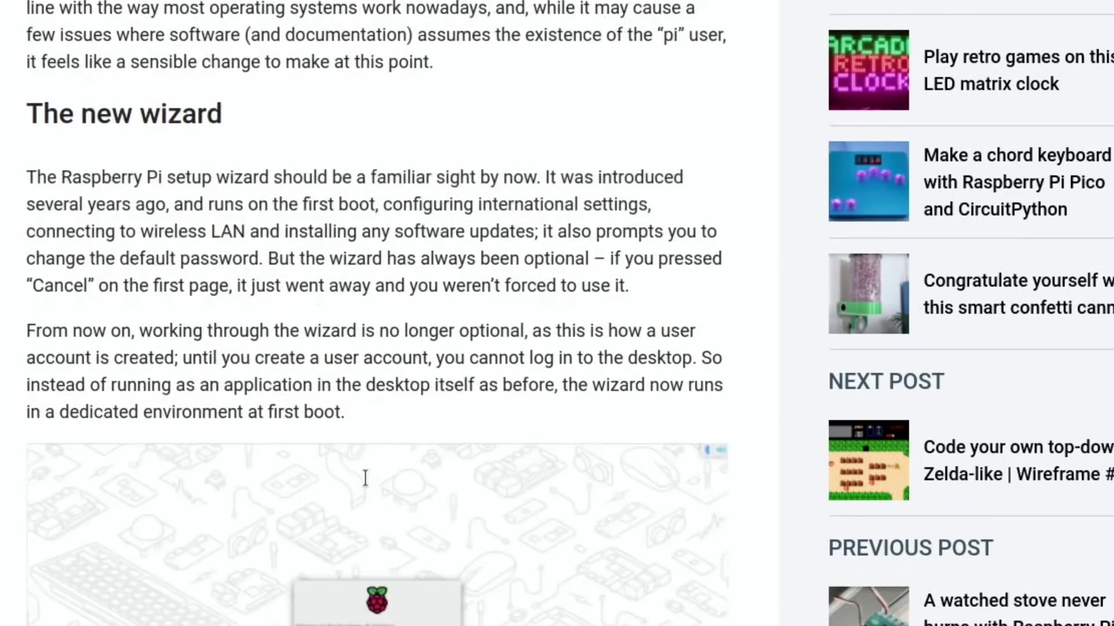
scroll(365, 482, down, 3)
scroll(365, 482, down, 10)
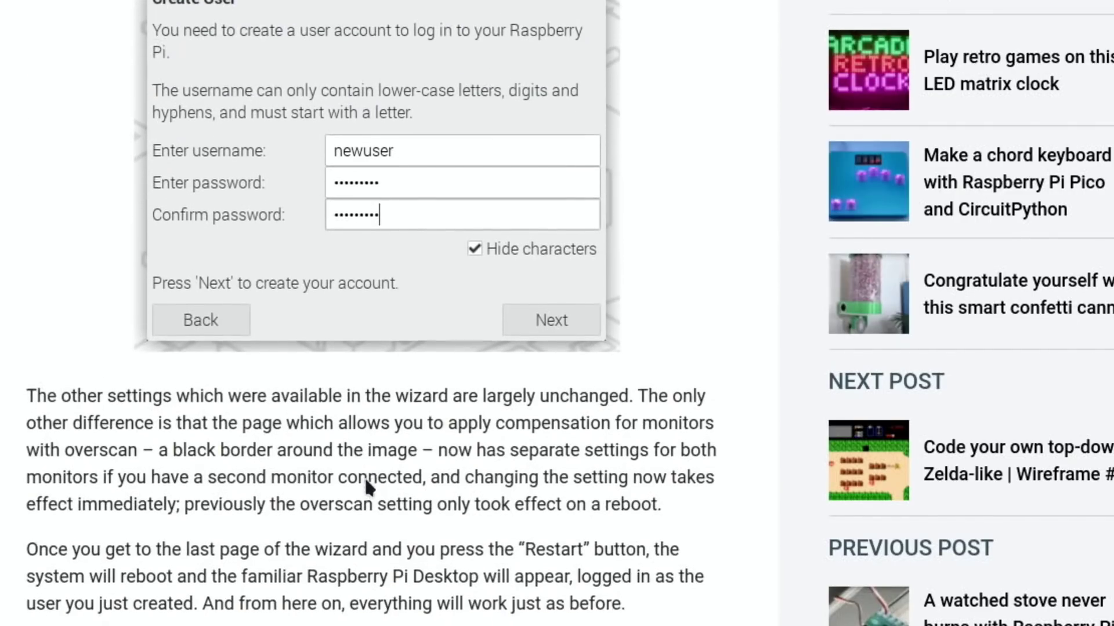
scroll(365, 481, down, 10)
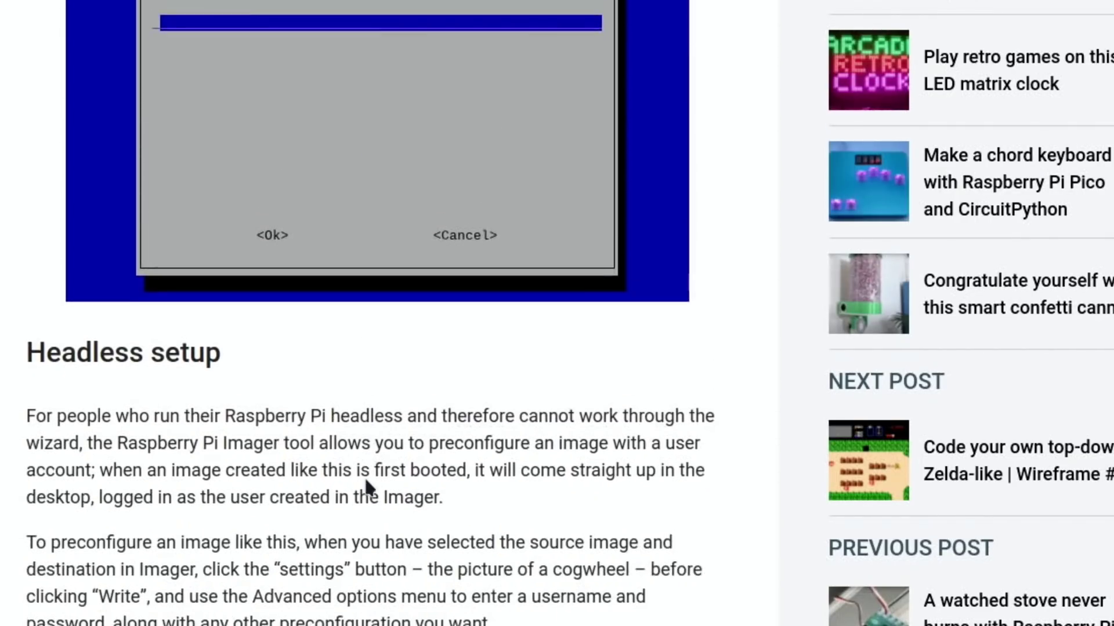
scroll(364, 476, down, 15)
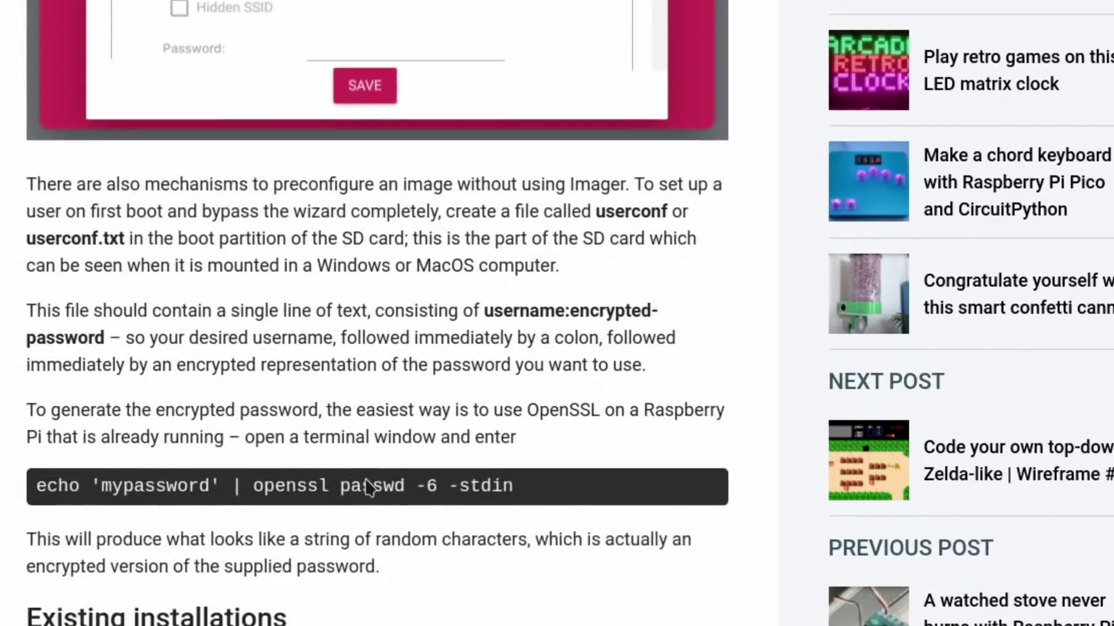
scroll(364, 476, down, 5)
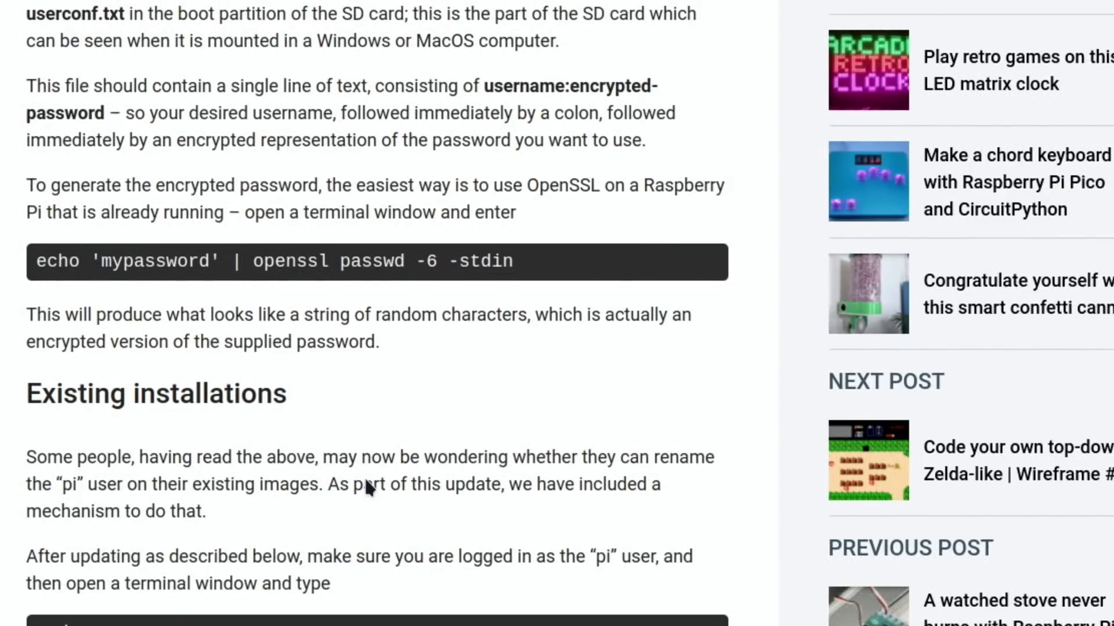
scroll(364, 477, down, 1)
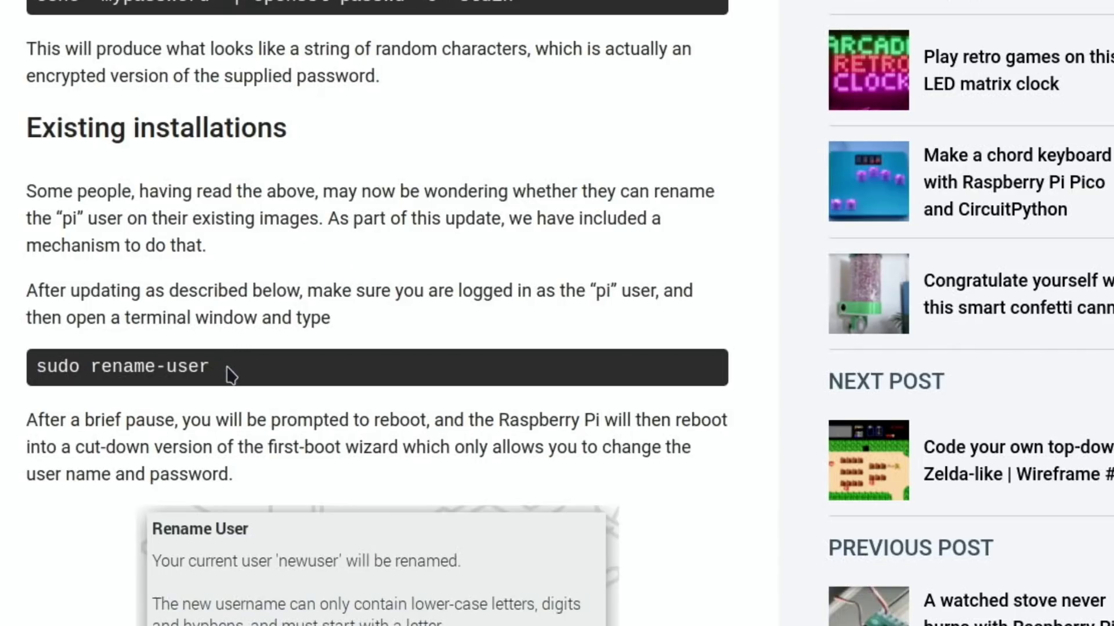
Copy 'sudo rename-user' from the article and run it in a new Konsole terminal
drag(229, 370, 30, 375)
right_click(63, 370)
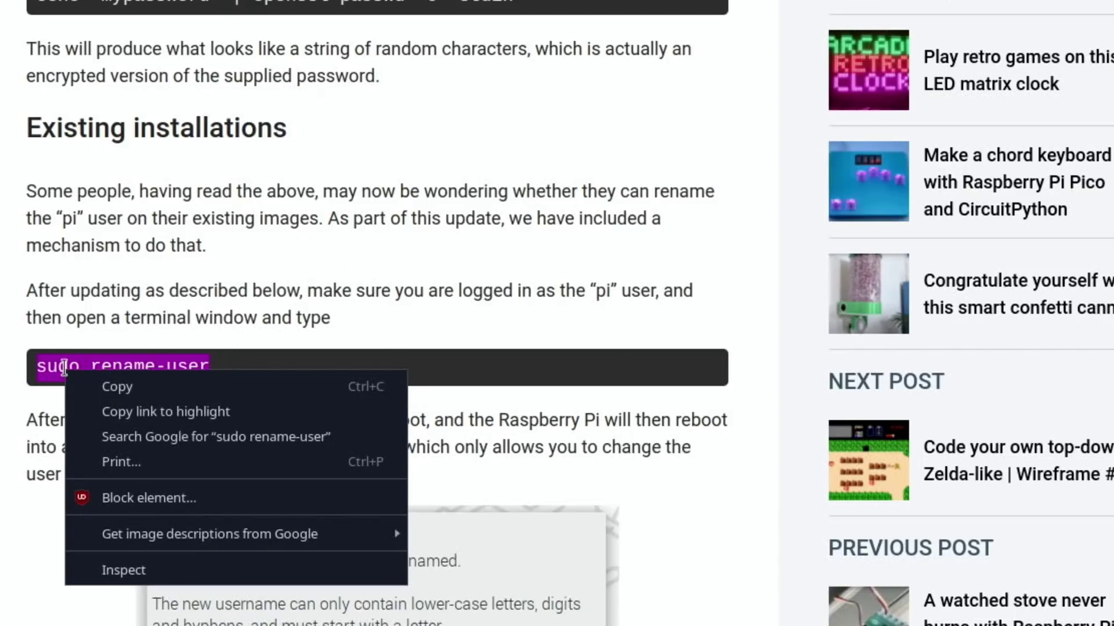
click(110, 387)
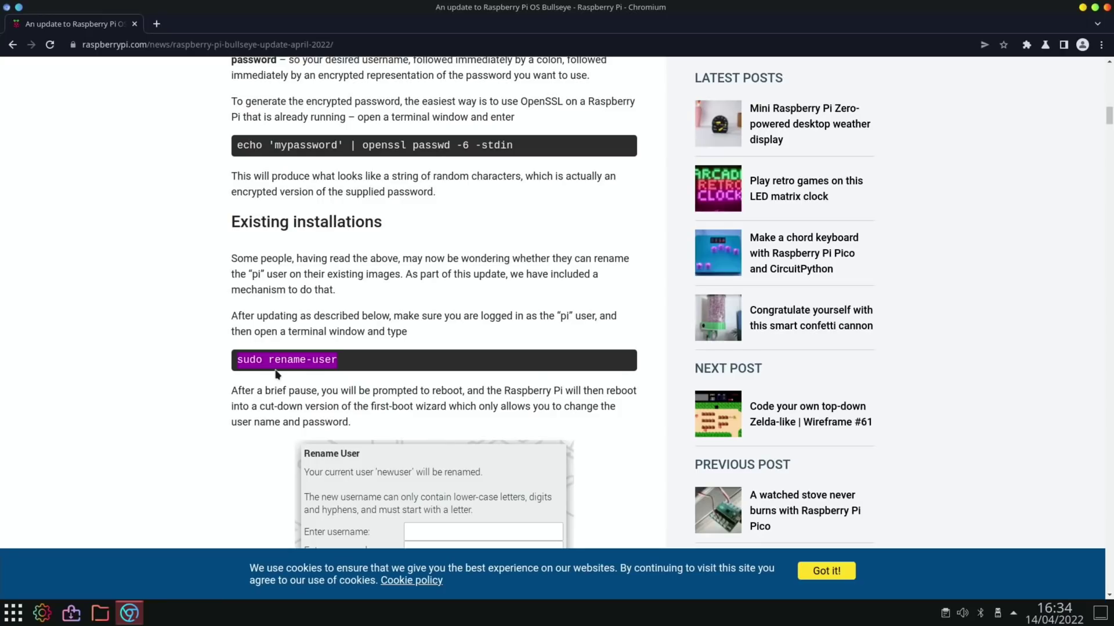
key(ctrl+alt+t)
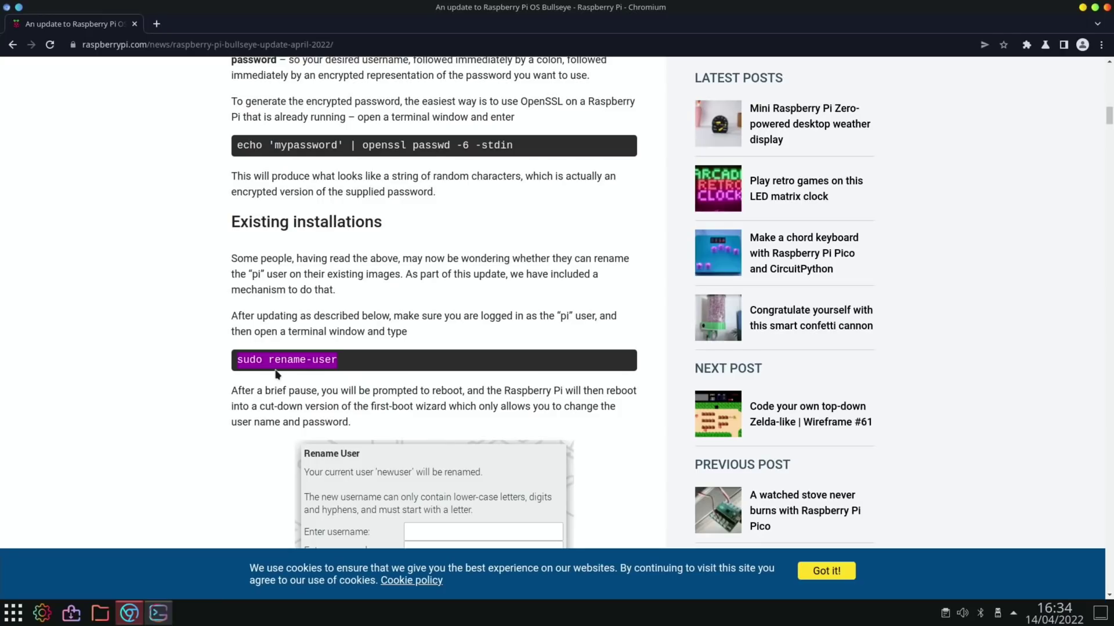
right_click(352, 215)
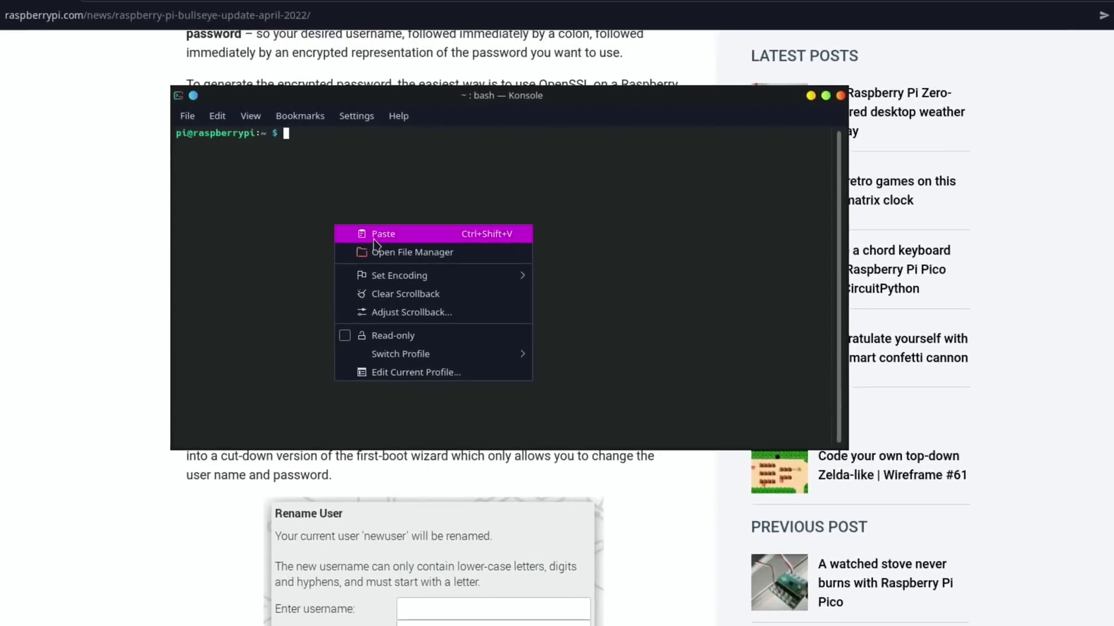
click(374, 238)
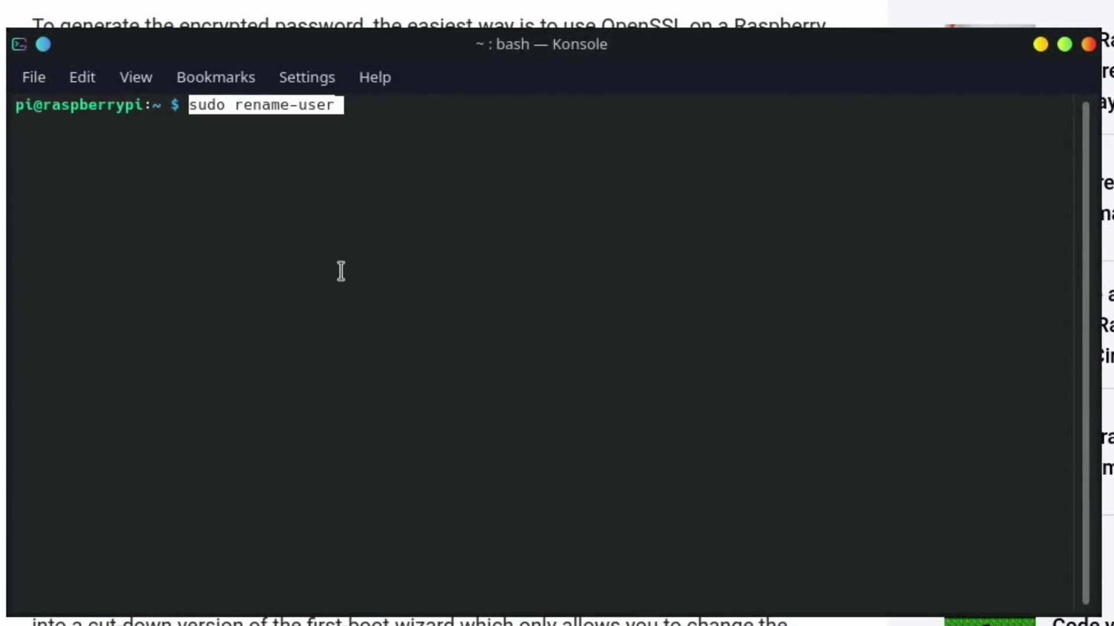
key(Return)
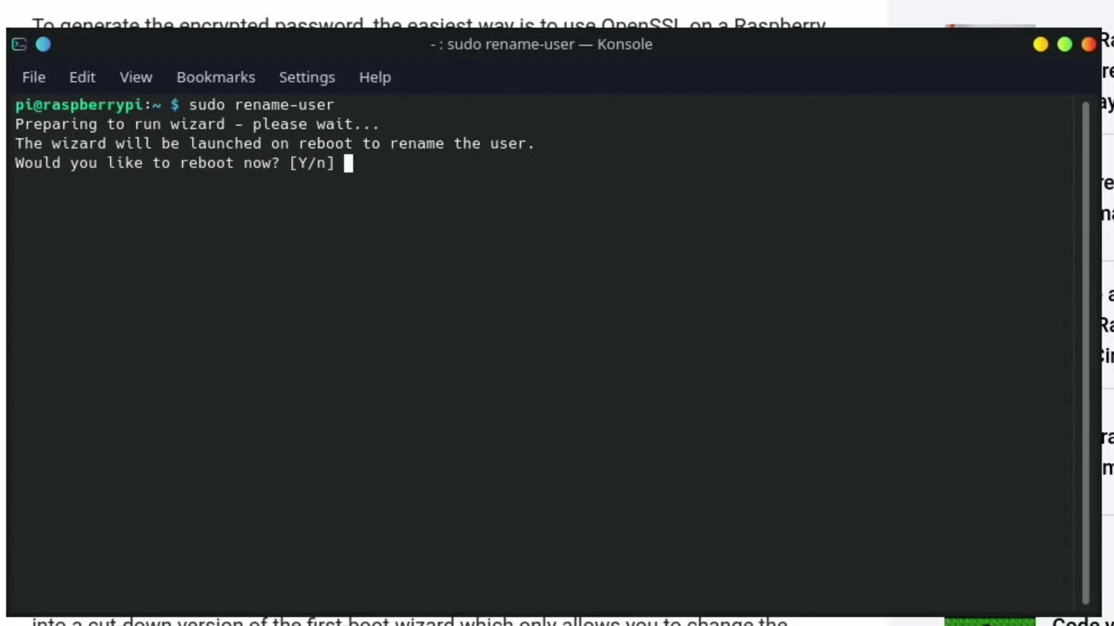
Confirm the reboot with y, enter the account password, and log in using the Default Xsession session
text(y)
key(Return)
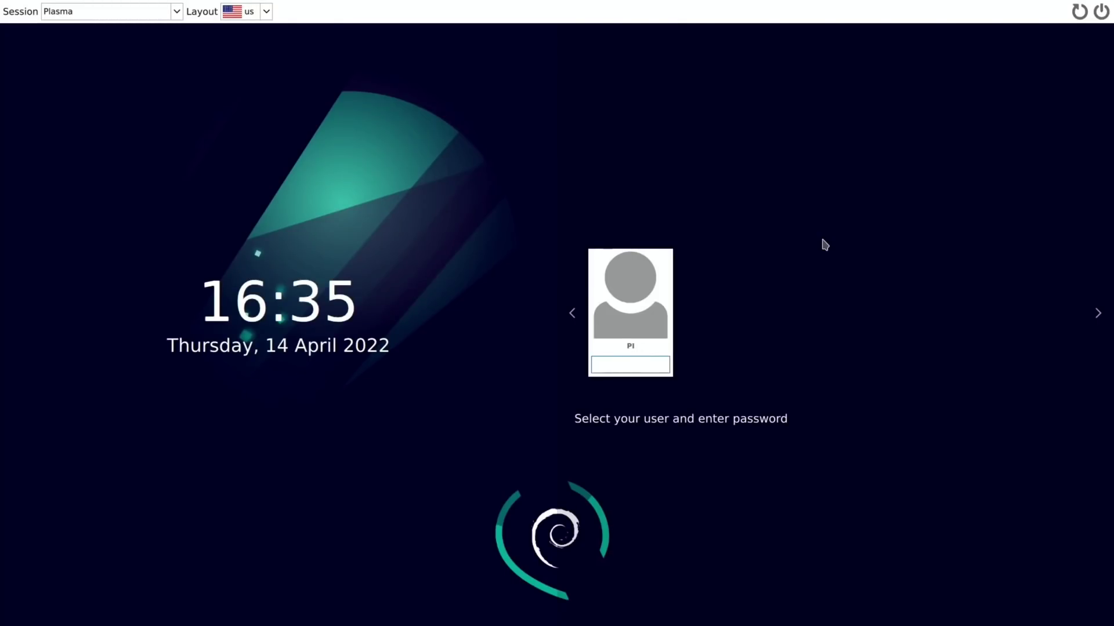
text(*******)
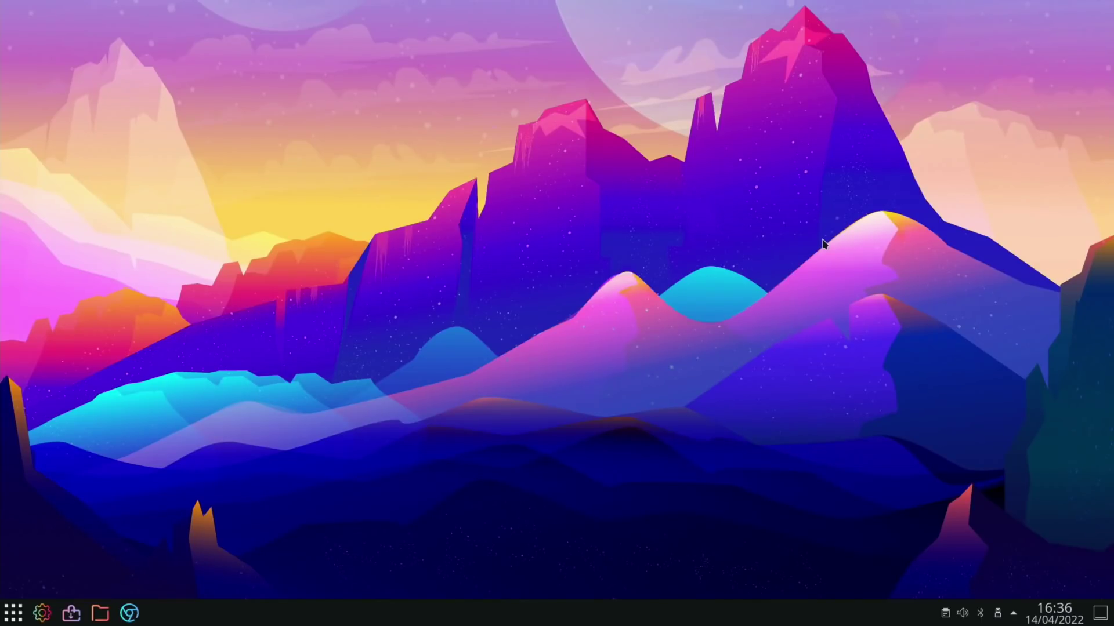
click(18, 607)
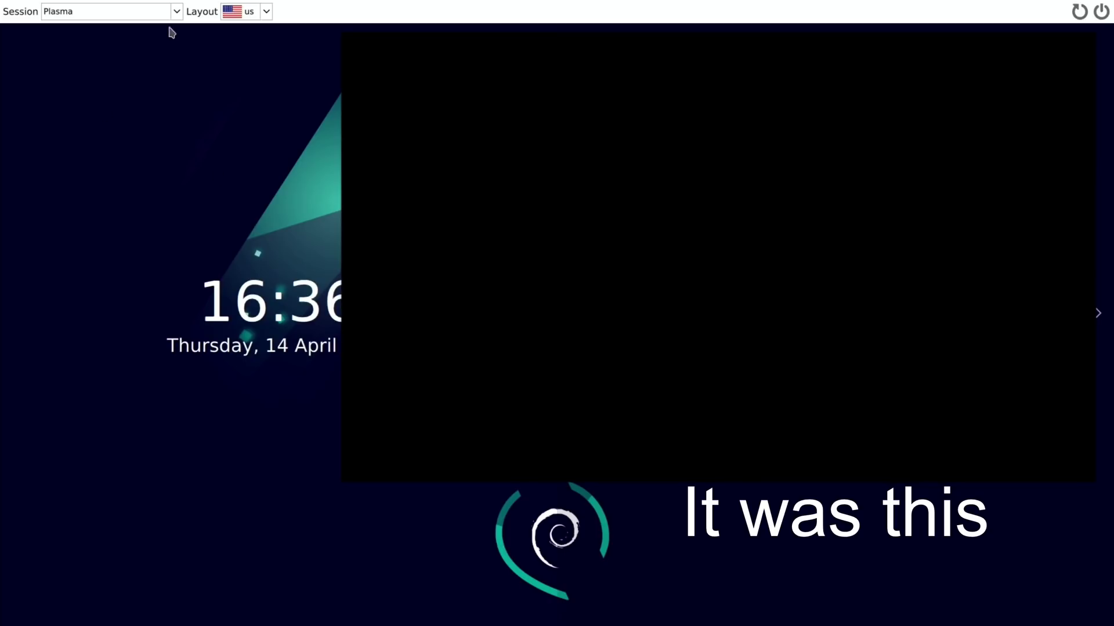
click(177, 12)
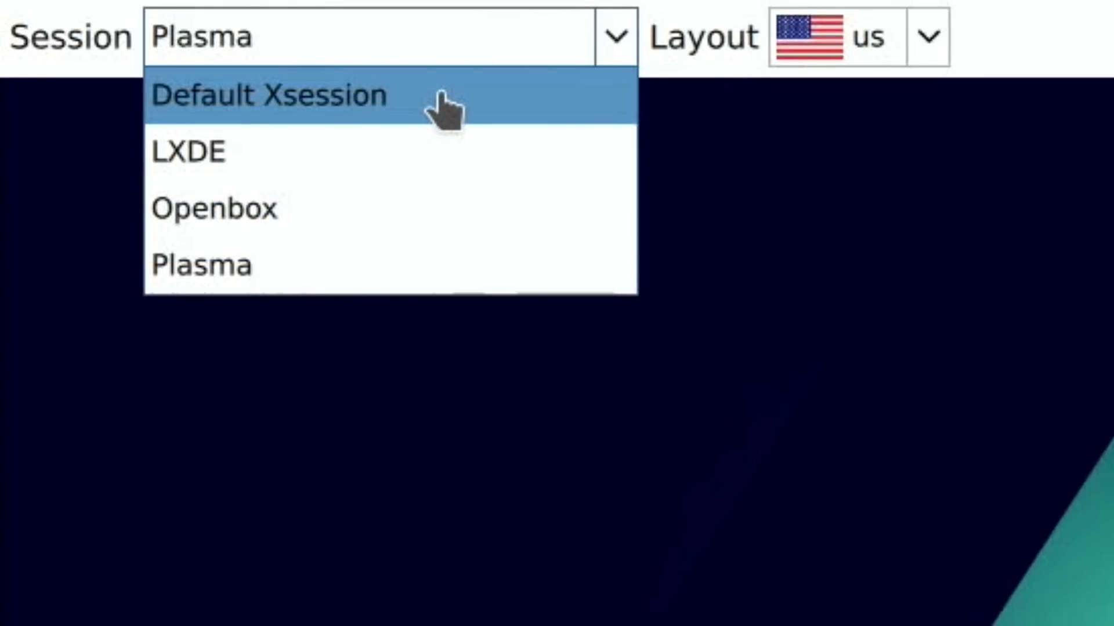
click(441, 101)
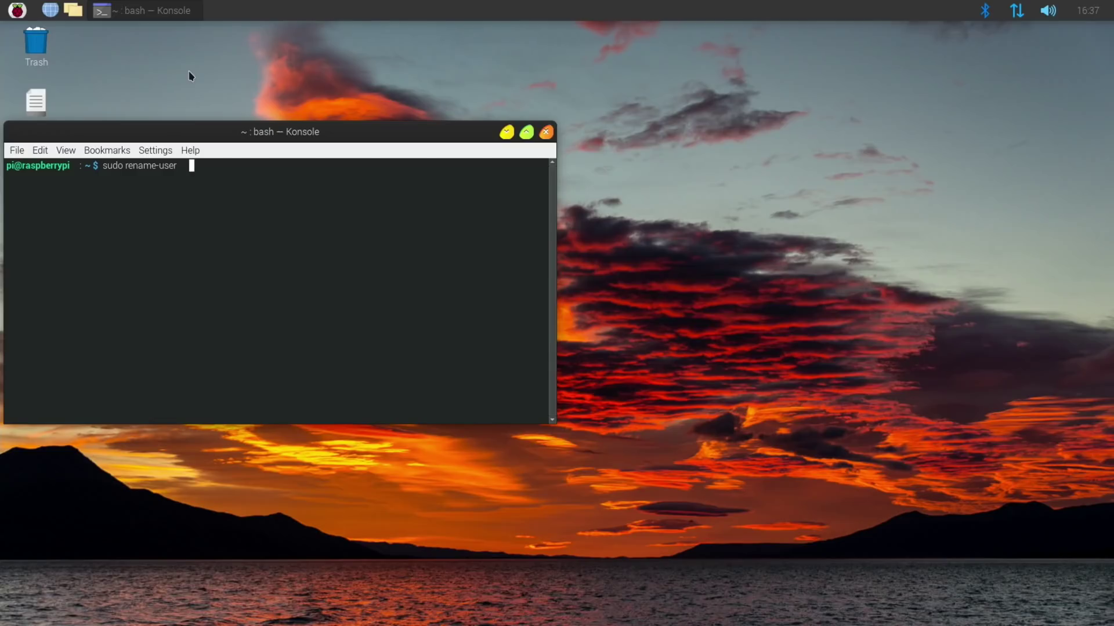
Confirm the rename-user reboot prompt, then open and close the Activities panel
key(Return)
key(Return)
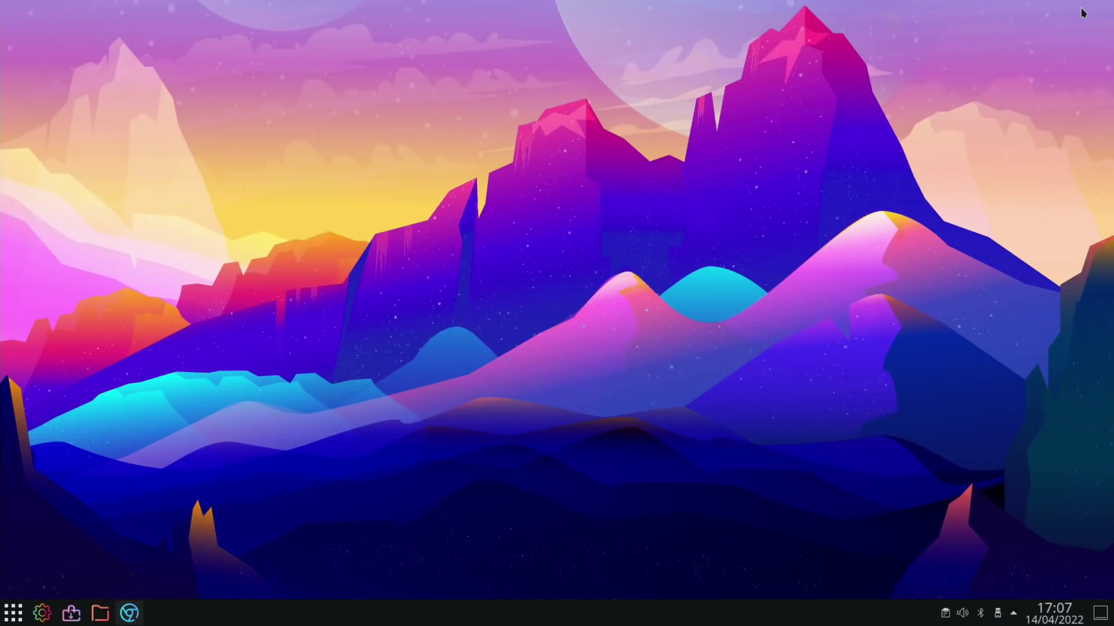
key(super+q)
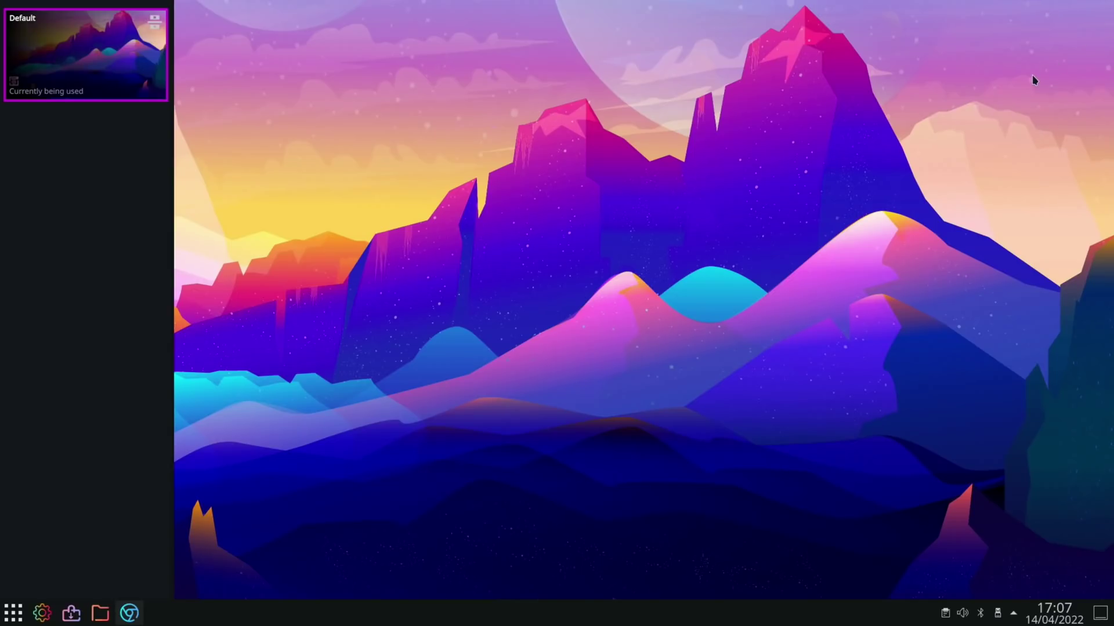
key(Escape)
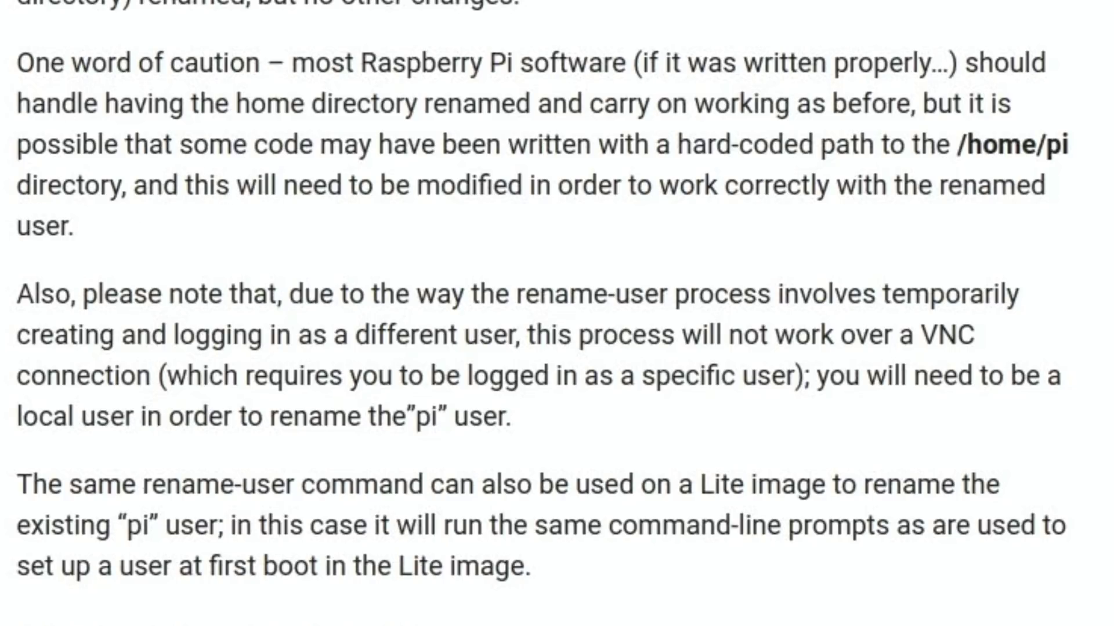
Open the application launcher's Applications tab to list all categories
click(13, 612)
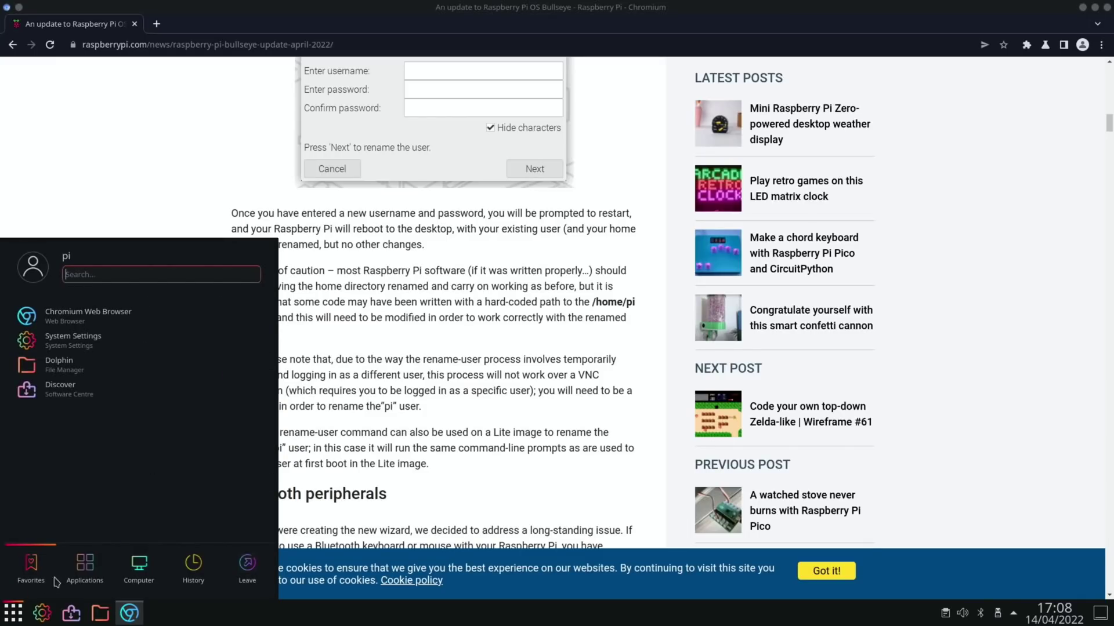
click(85, 573)
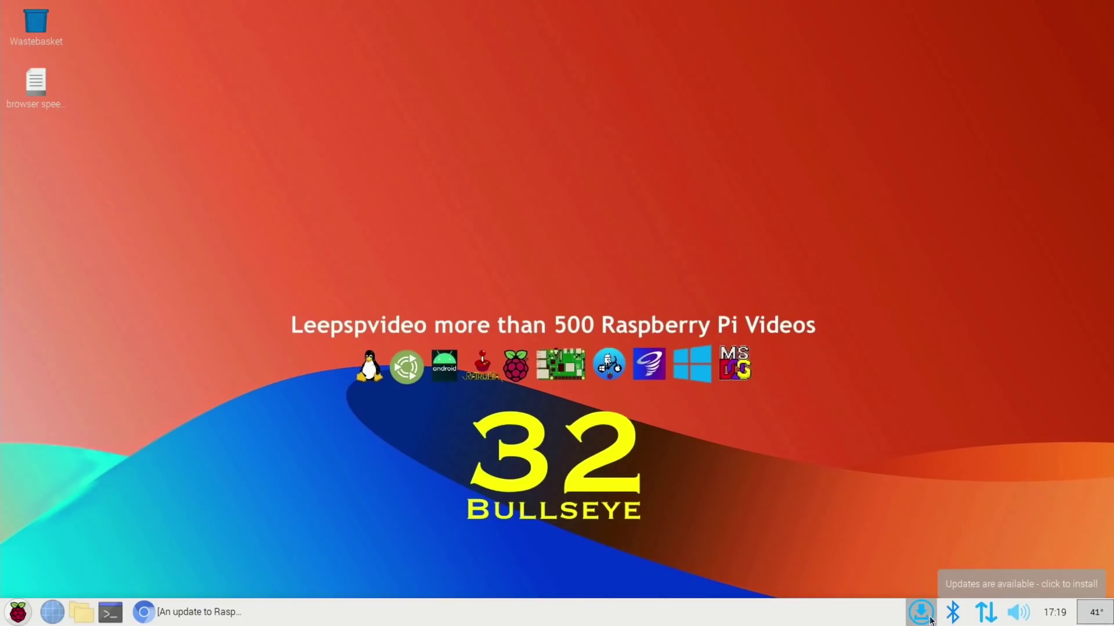
Show the available package updates from the tray icon, review the list, and install them all
click(922, 616)
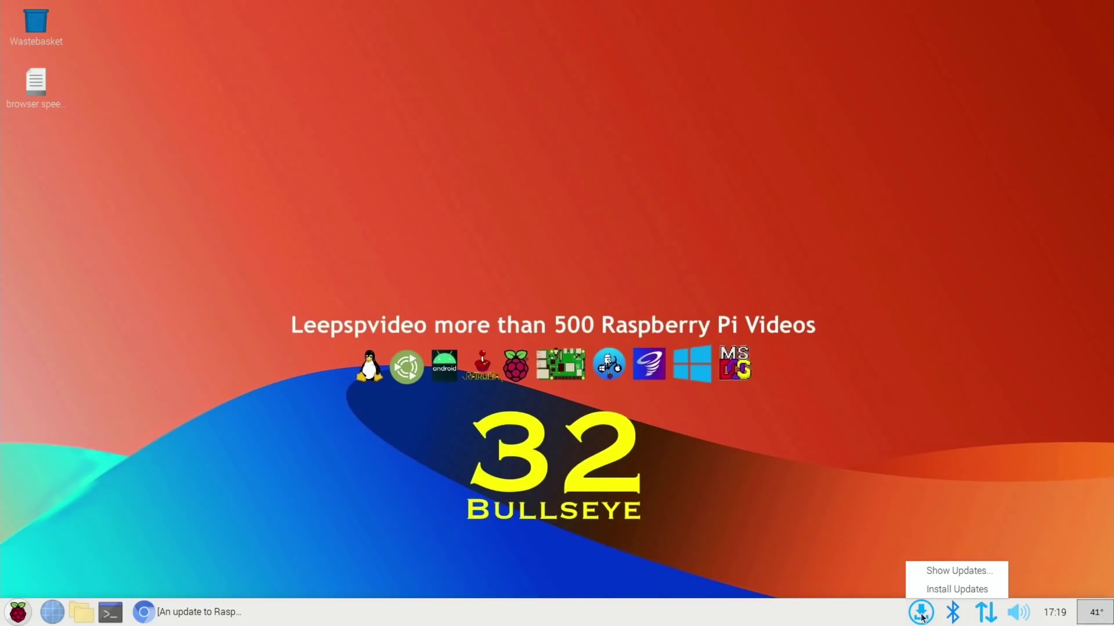
click(948, 575)
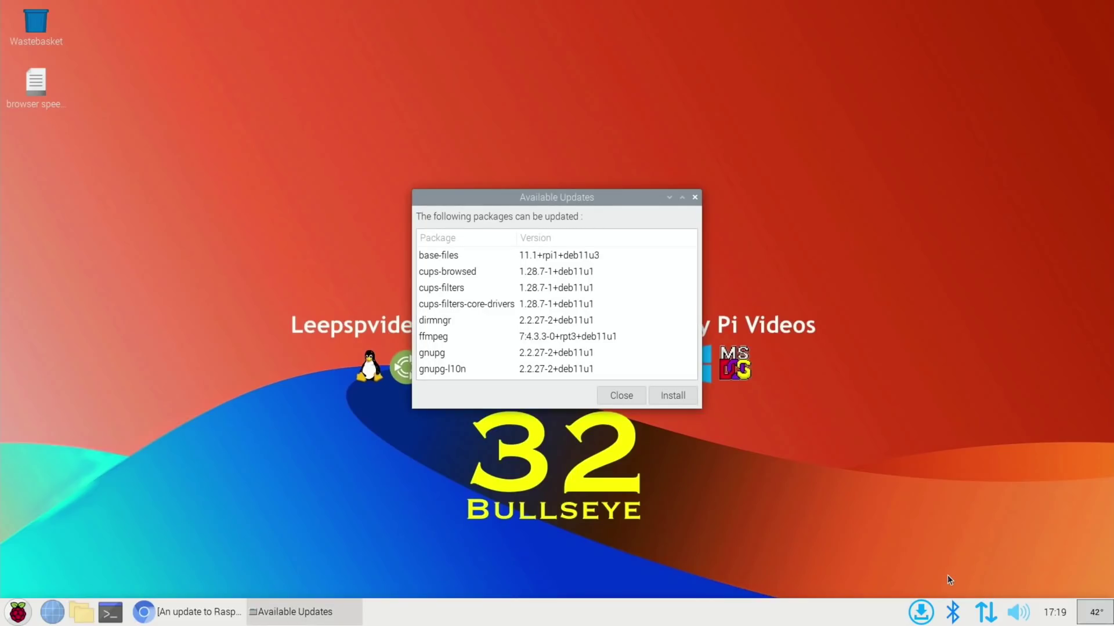
scroll(578, 323, down, 3)
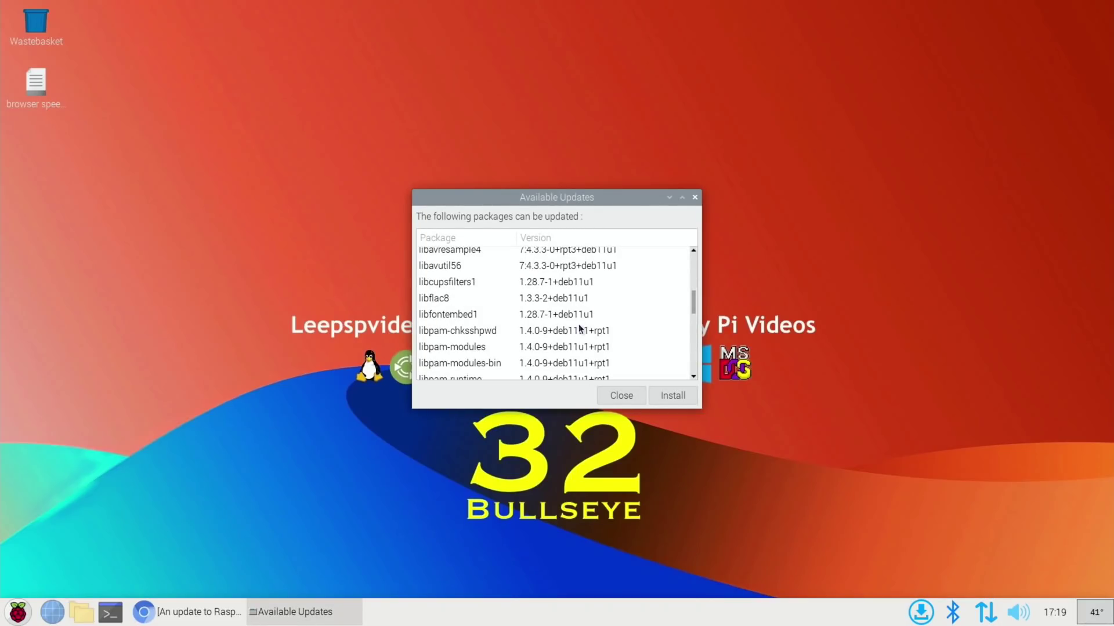
scroll(578, 323, up, 3)
click(673, 396)
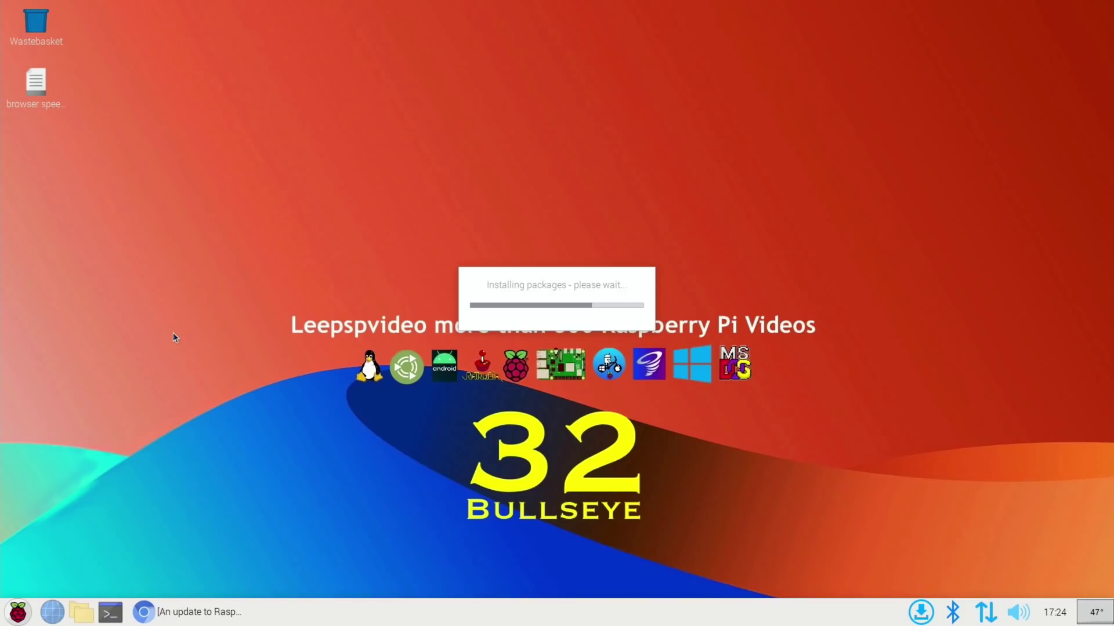
Open a terminal at the top-left and try passwd, which fails on mismatched new passwords
key(ctrl+alt+t)
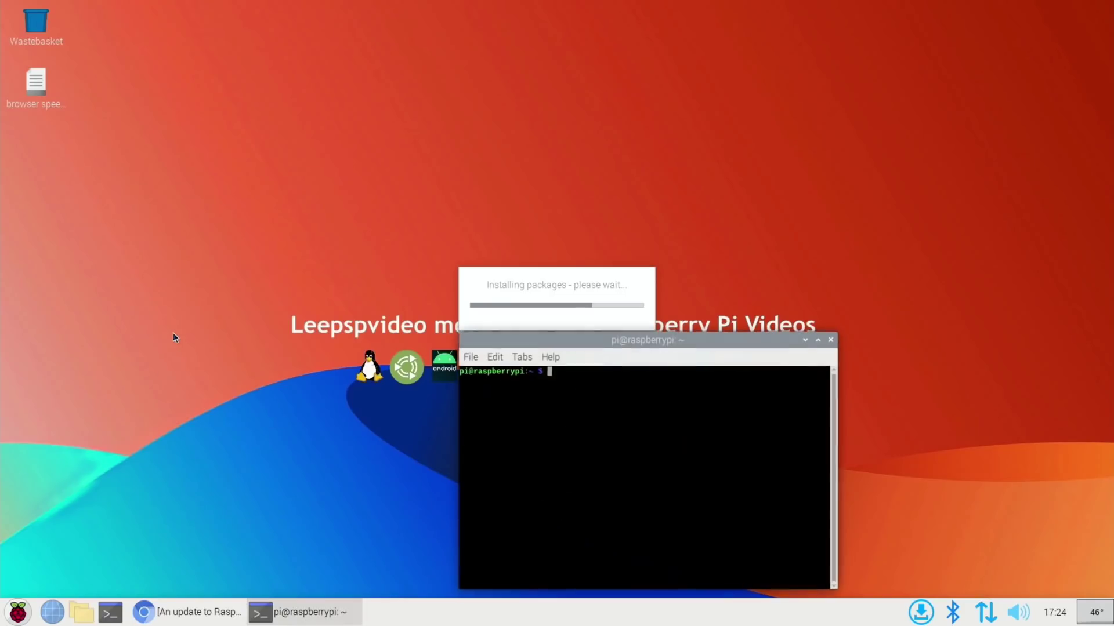
drag(510, 345, 124, 23)
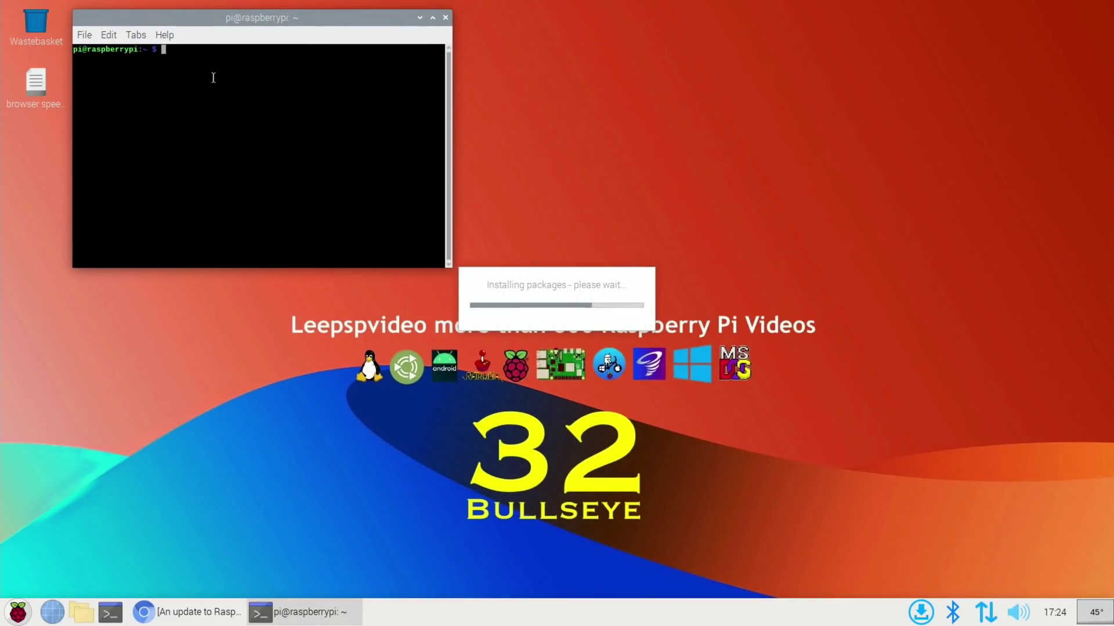
text(passw)
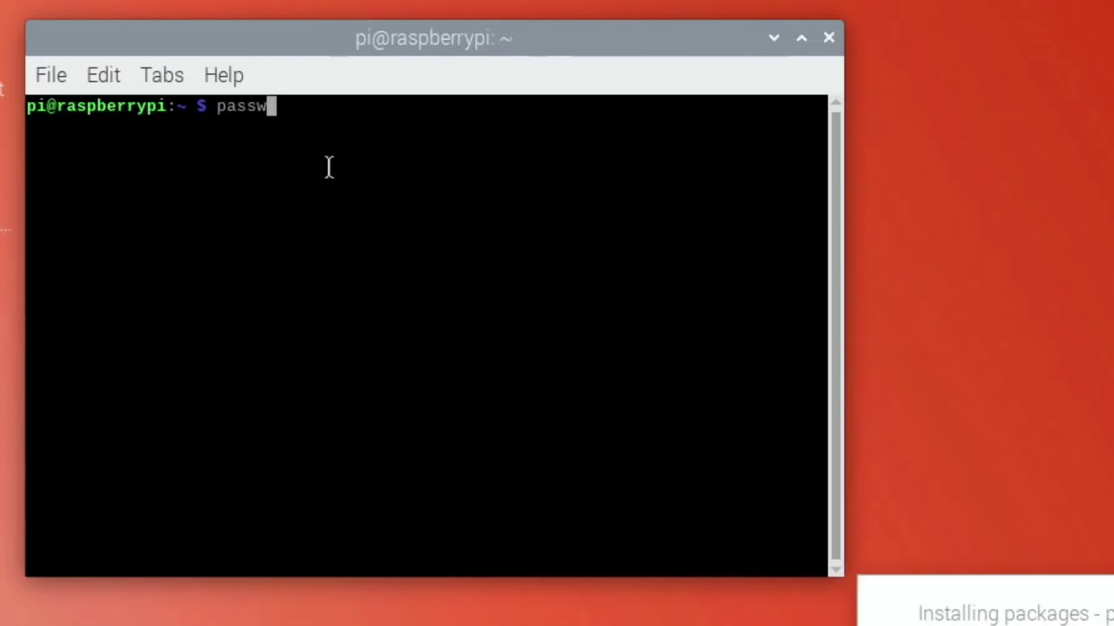
text(d)
key(Return)
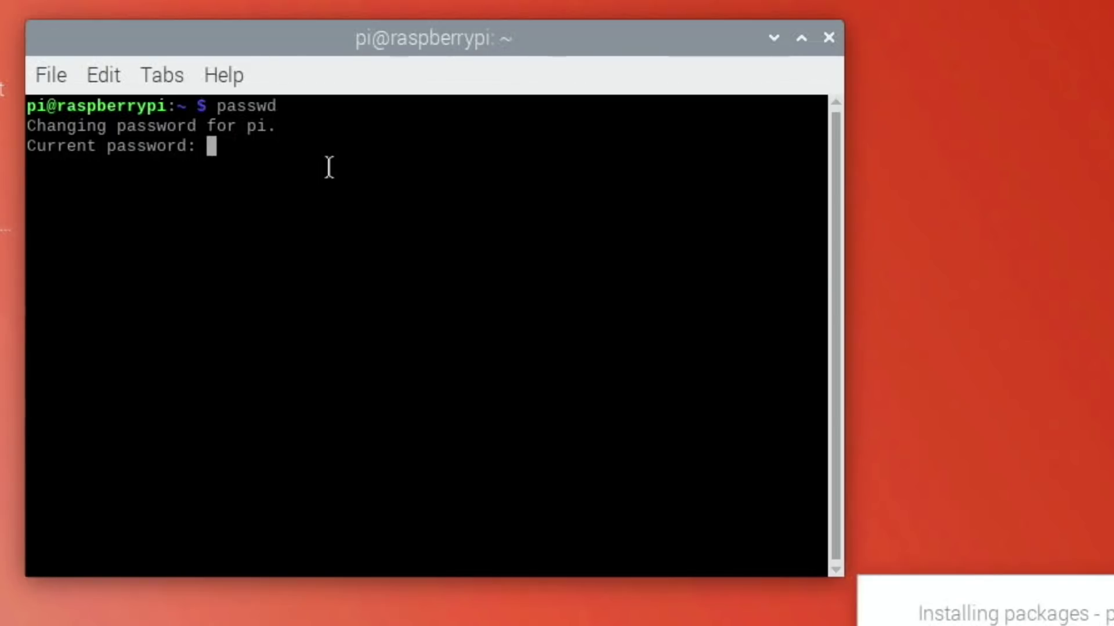
key(Return)
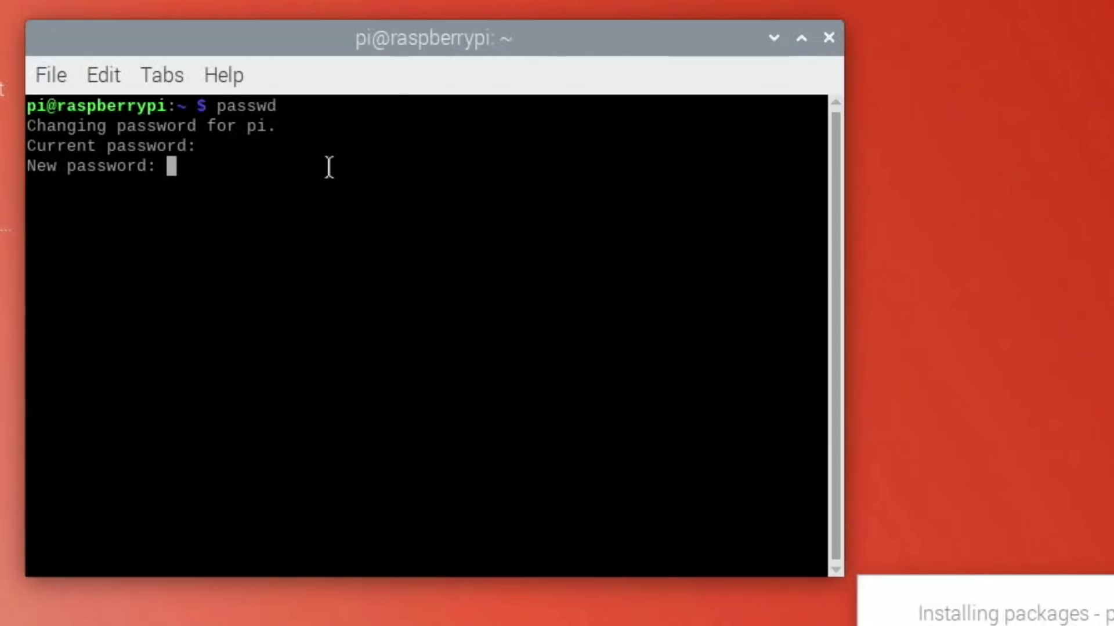
key(Return)
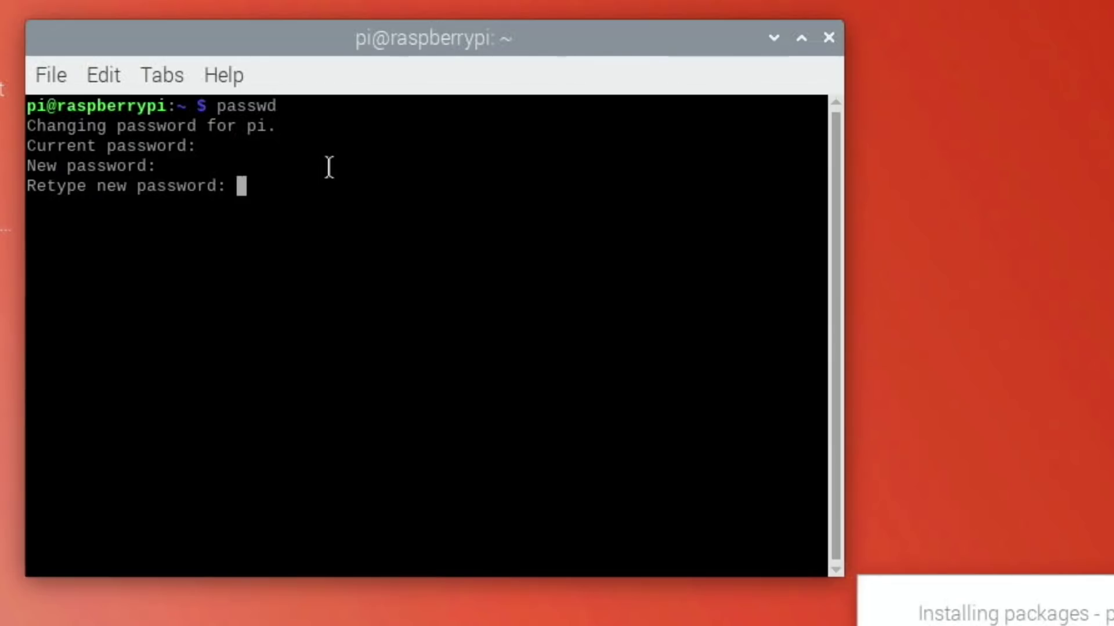
key(Return)
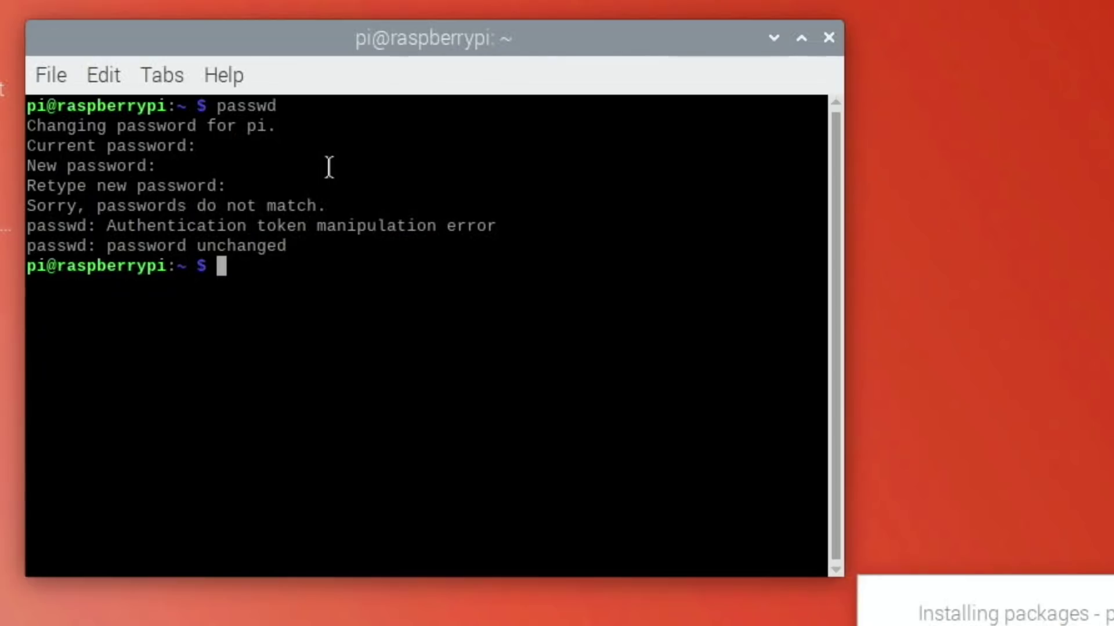
Rerun passwd and successfully change the pi user's password
key(Up)
key(Return)
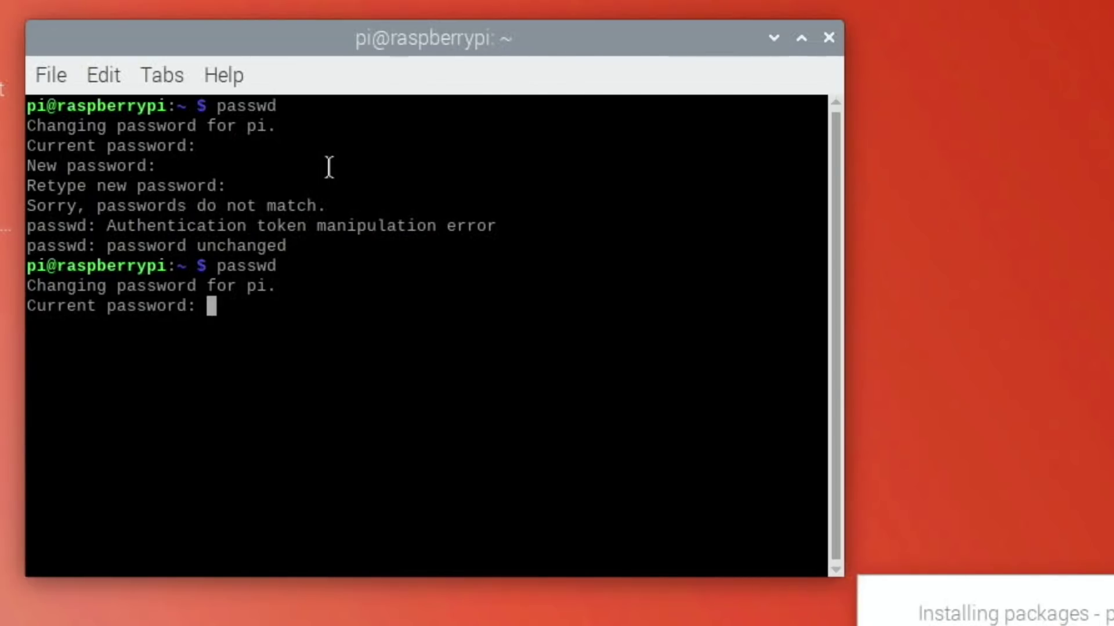
key(Return)
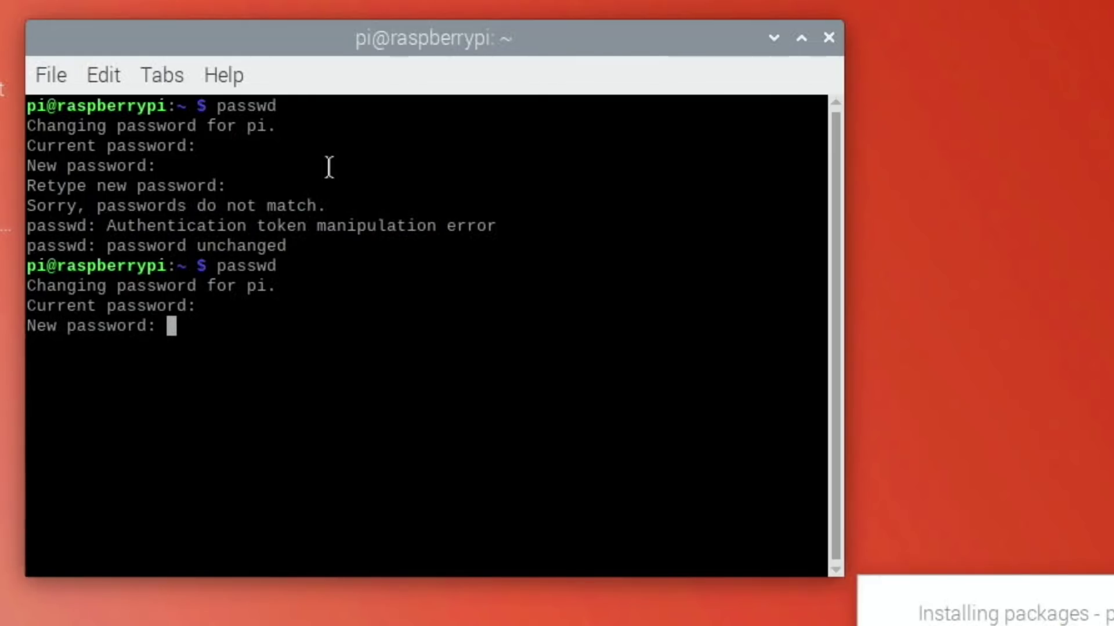
key(Return)
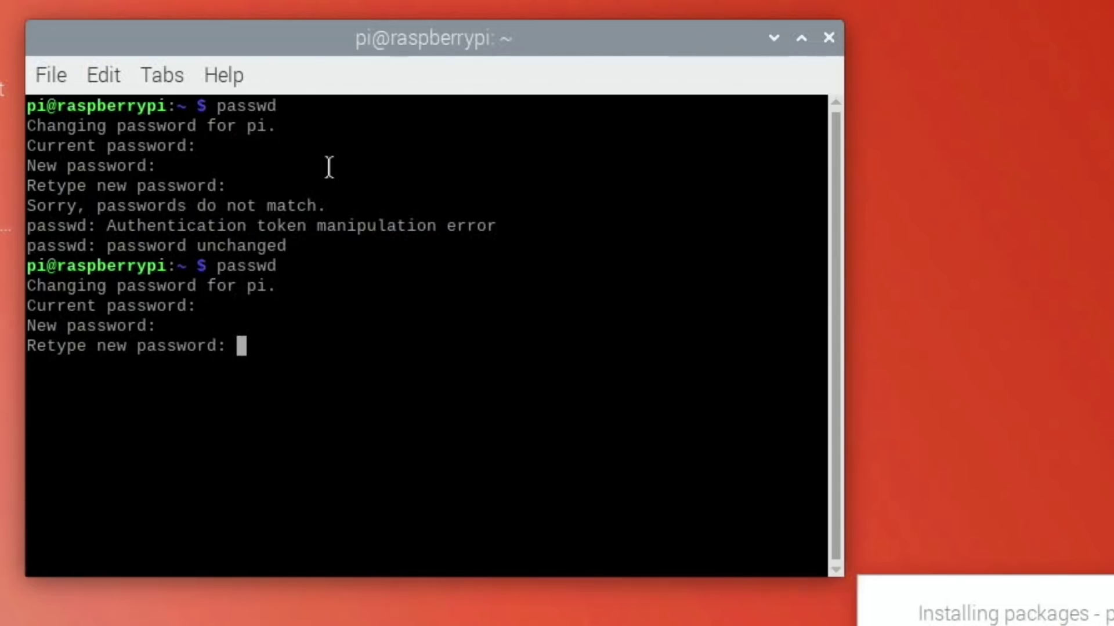
key(Return)
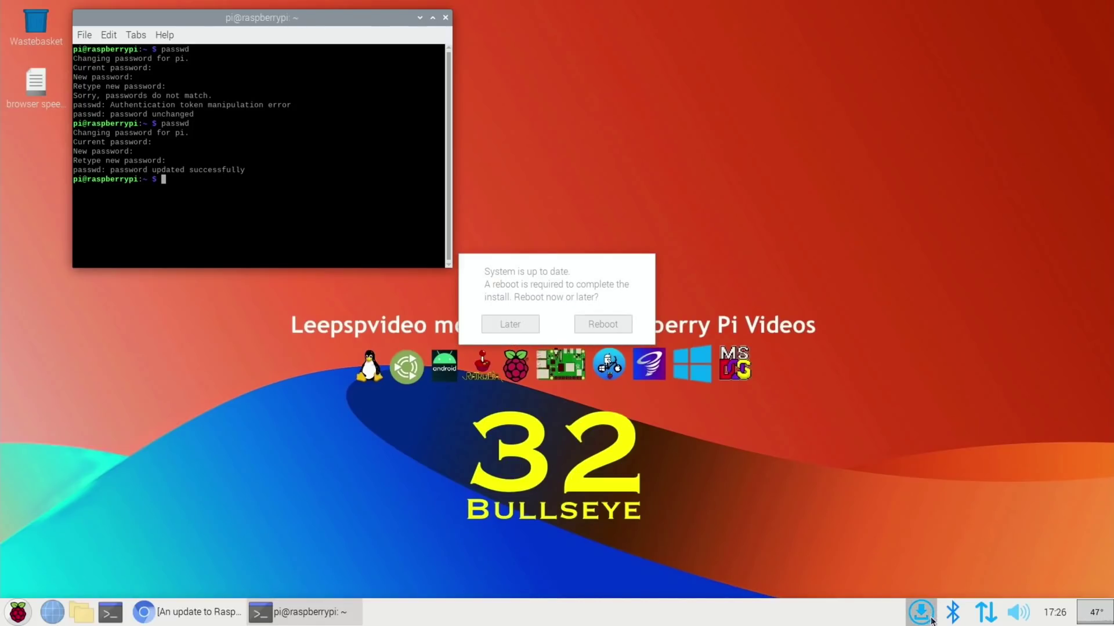
Reboot to finish updating, then copy 'sudo rename-user' from the article in Chromium
click(614, 327)
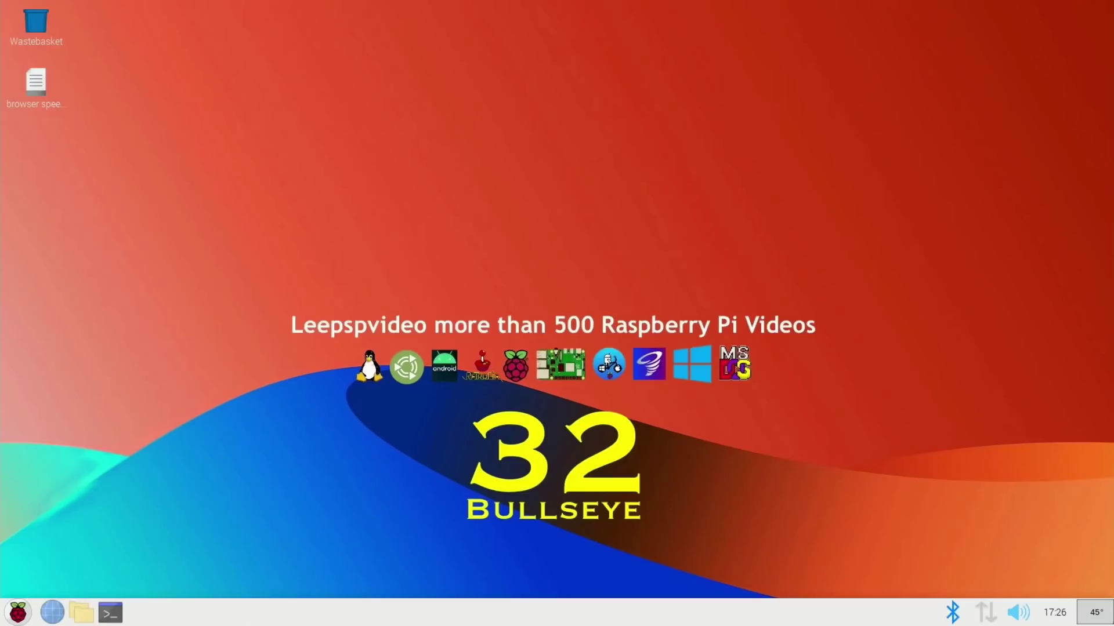
click(51, 612)
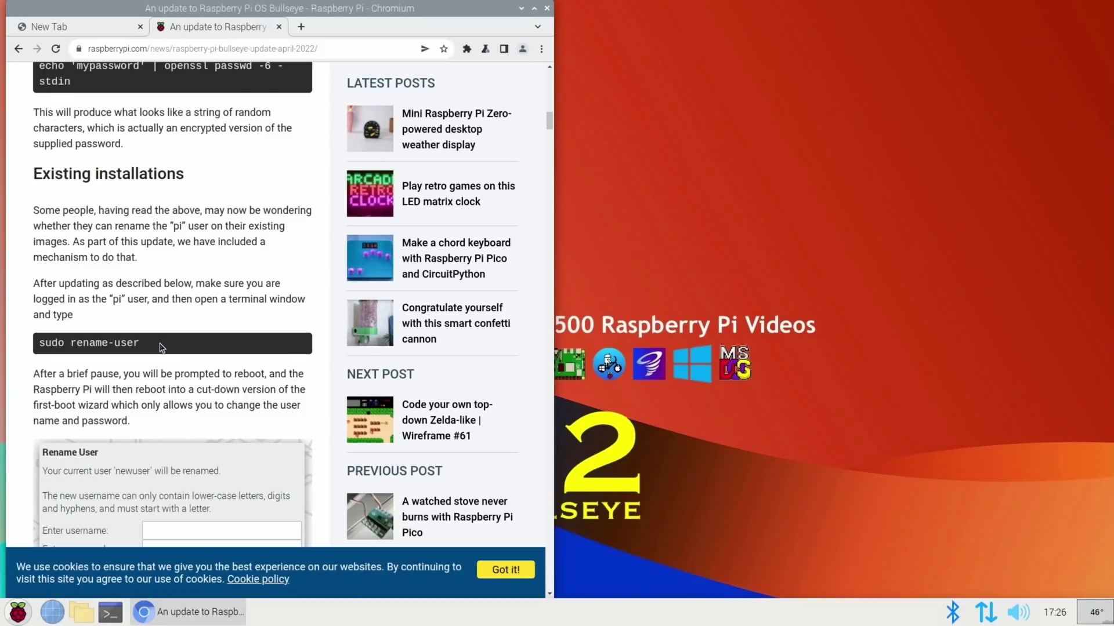
drag(141, 344, 28, 350)
key(super+c)
right_click(45, 349)
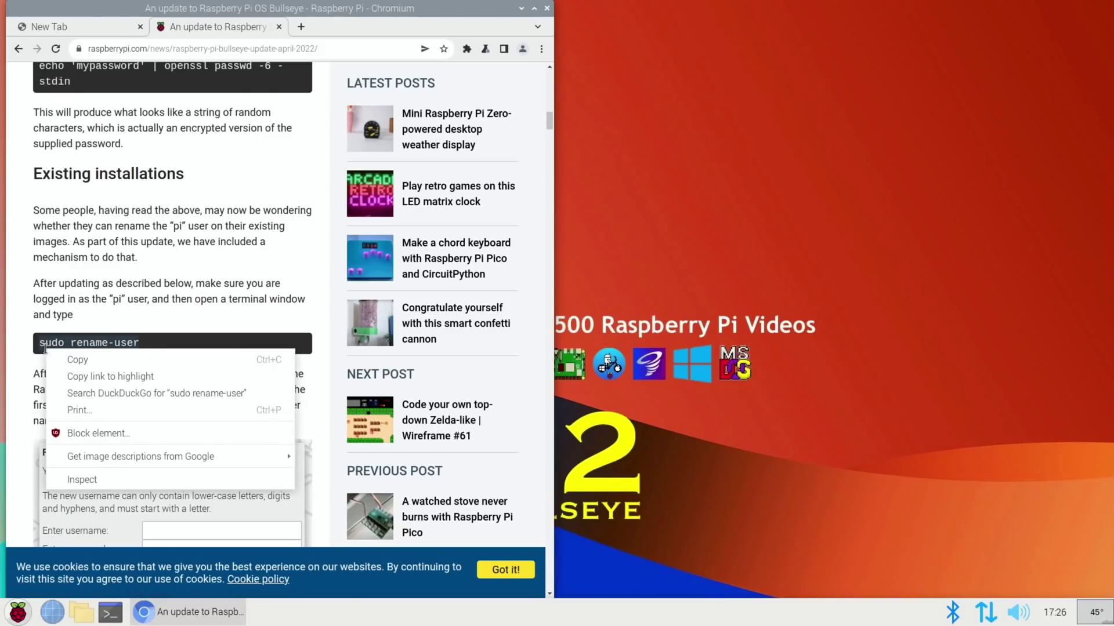
click(71, 358)
Close the browser and run the pasted 'sudo rename-user' in a new terminal
key(ctrl+alt+t)
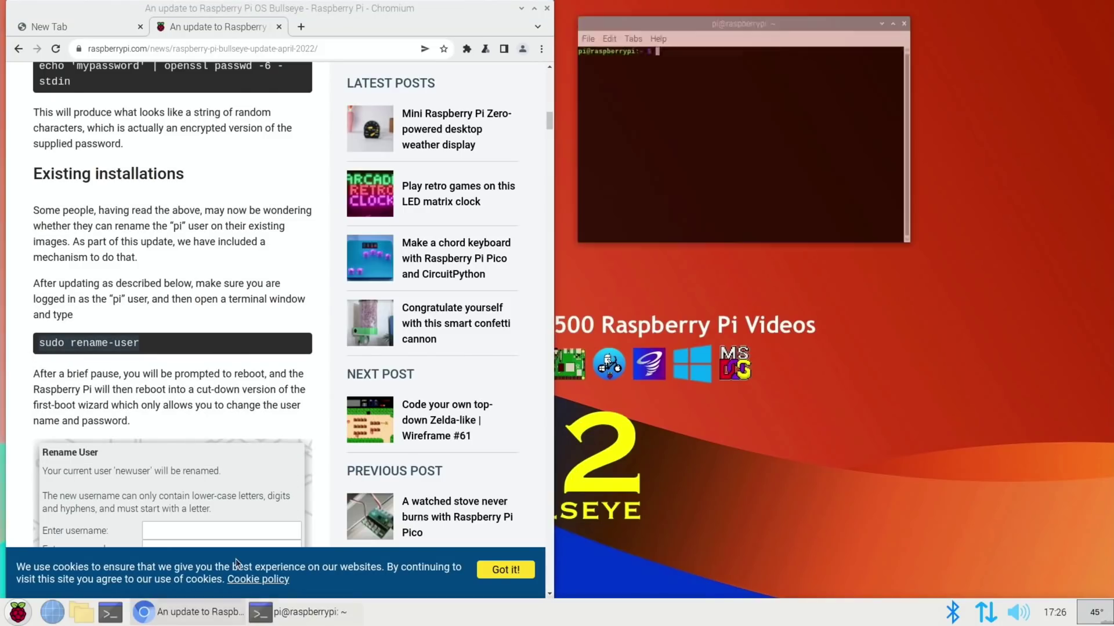
click(546, 8)
right_click(702, 71)
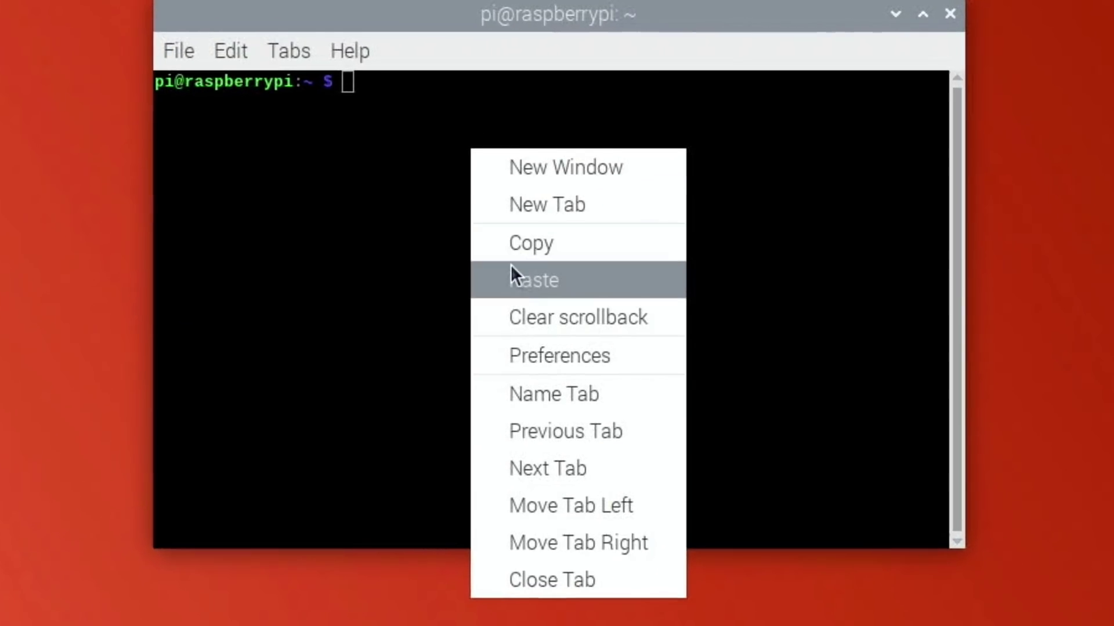
click(511, 266)
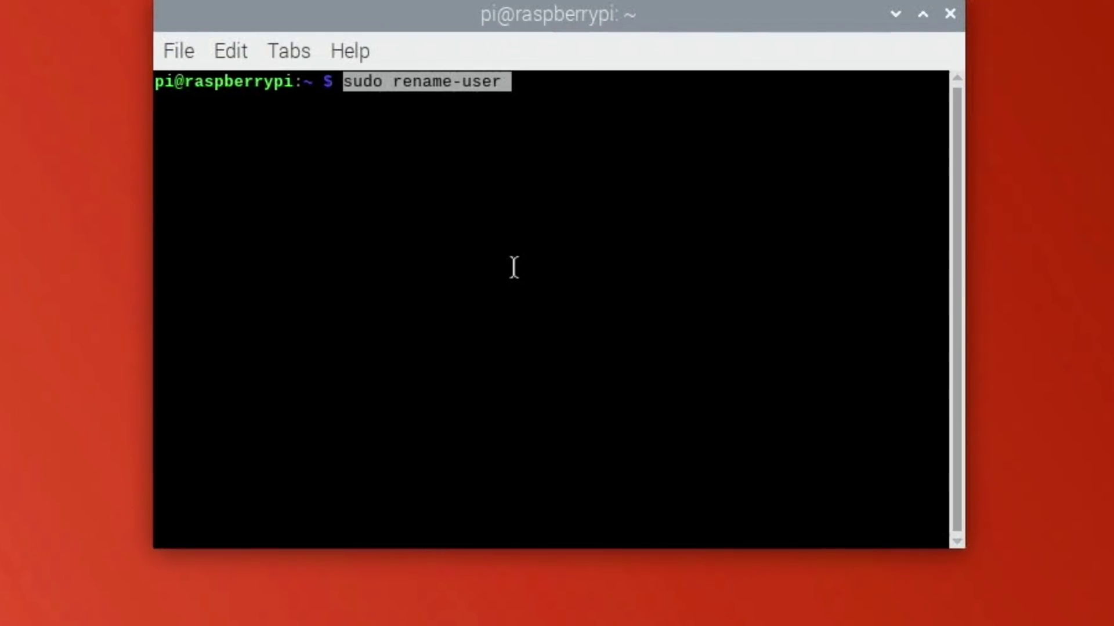
key(Return)
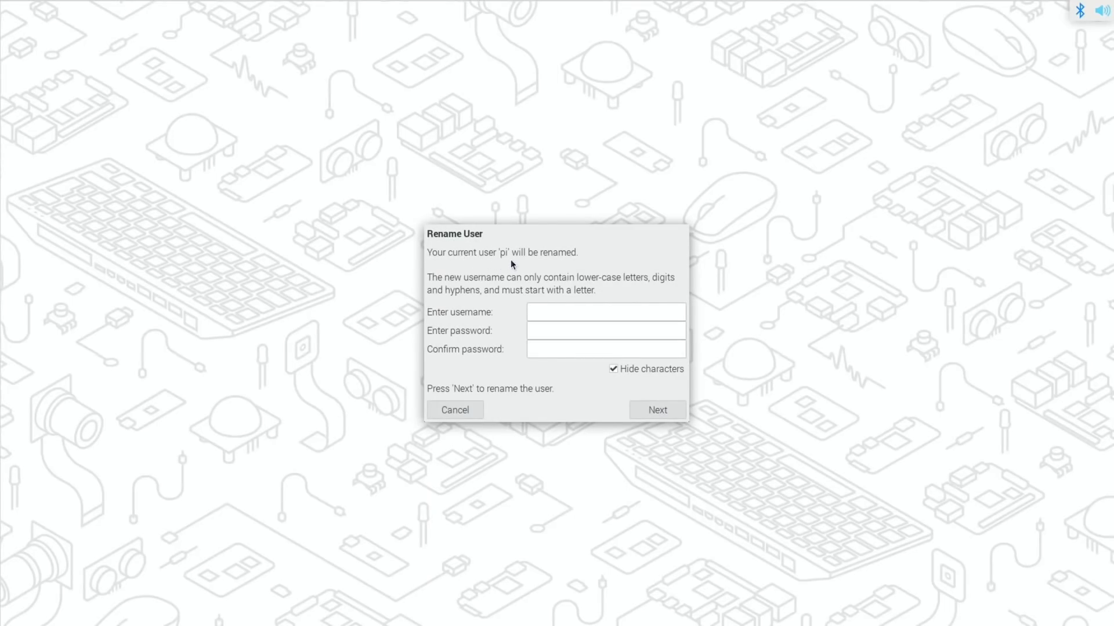
Enter new username '4b' and a new password twice, then submit
click(545, 308)
text(4b)
click(545, 330)
text(************)
key(Tab)
text(************)
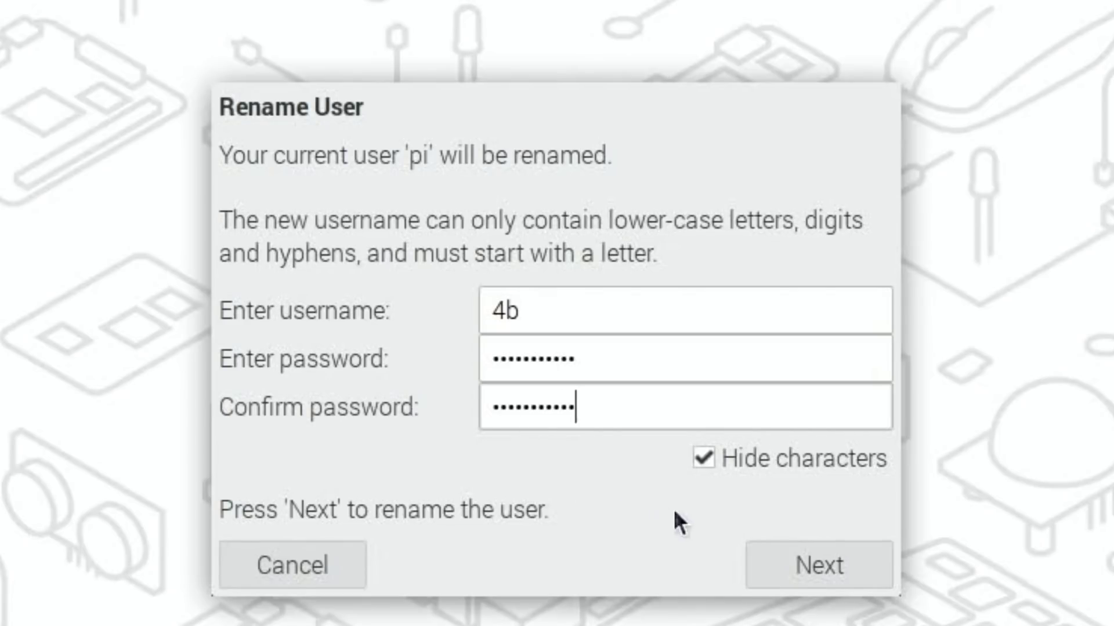
click(796, 561)
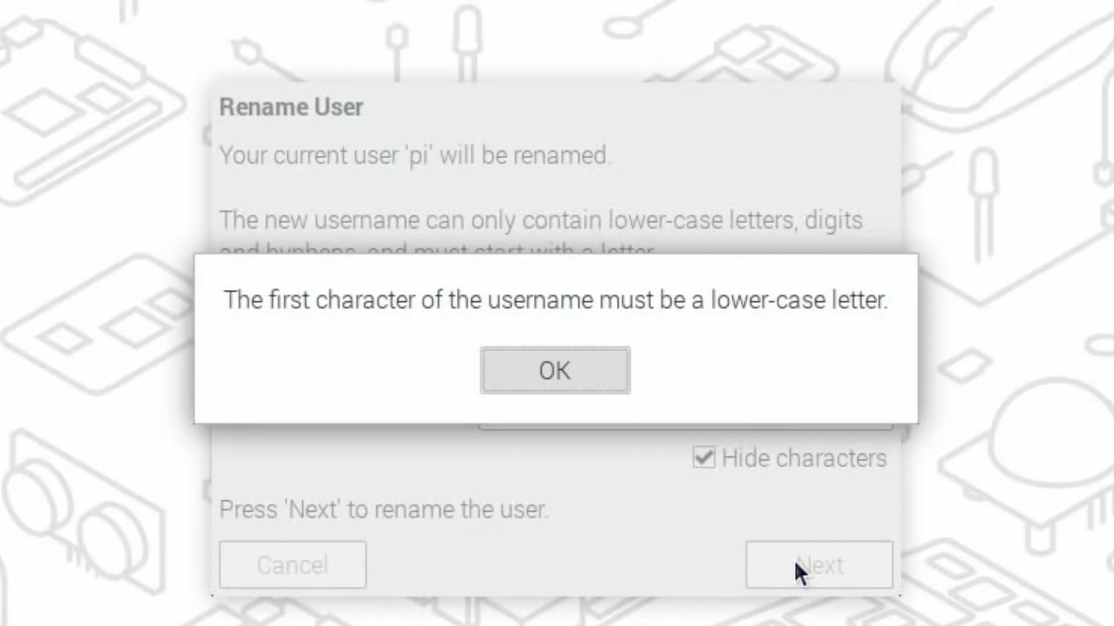
Dismiss the lowercase-letter error, change the username to 'pi4', and apply the rename
click(578, 376)
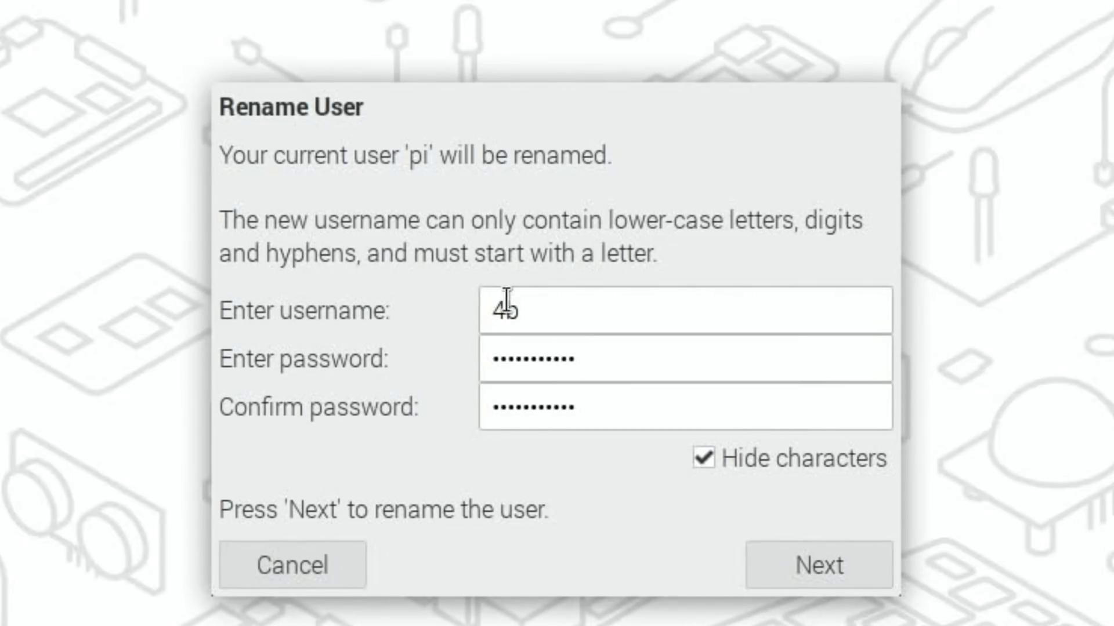
click(534, 318)
key(BackSpace)
key(BackSpace)
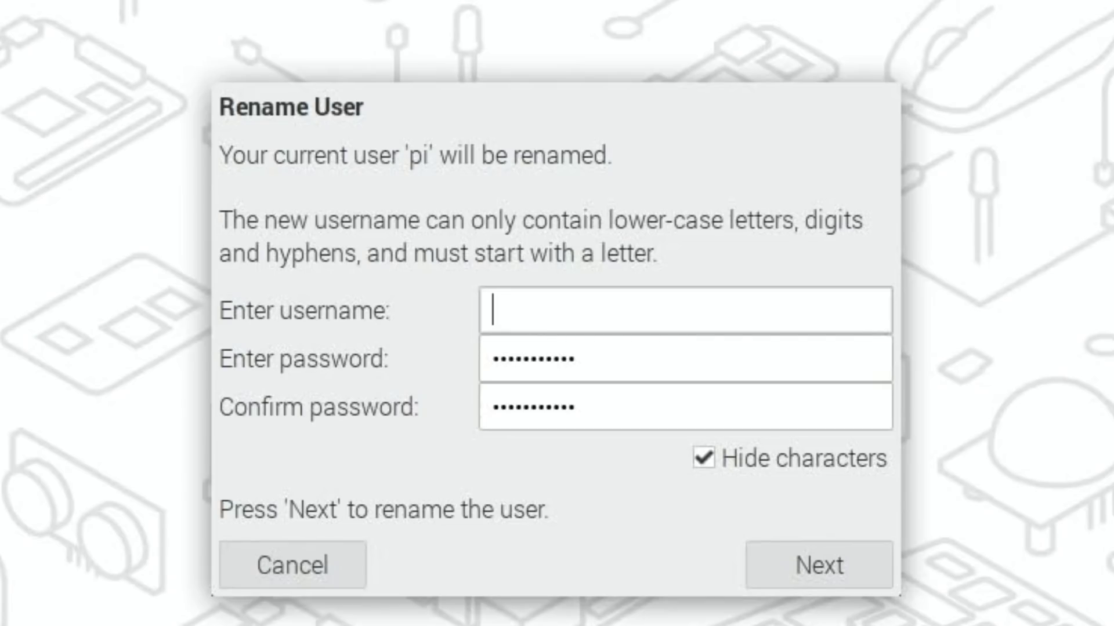
text(pi4)
click(863, 575)
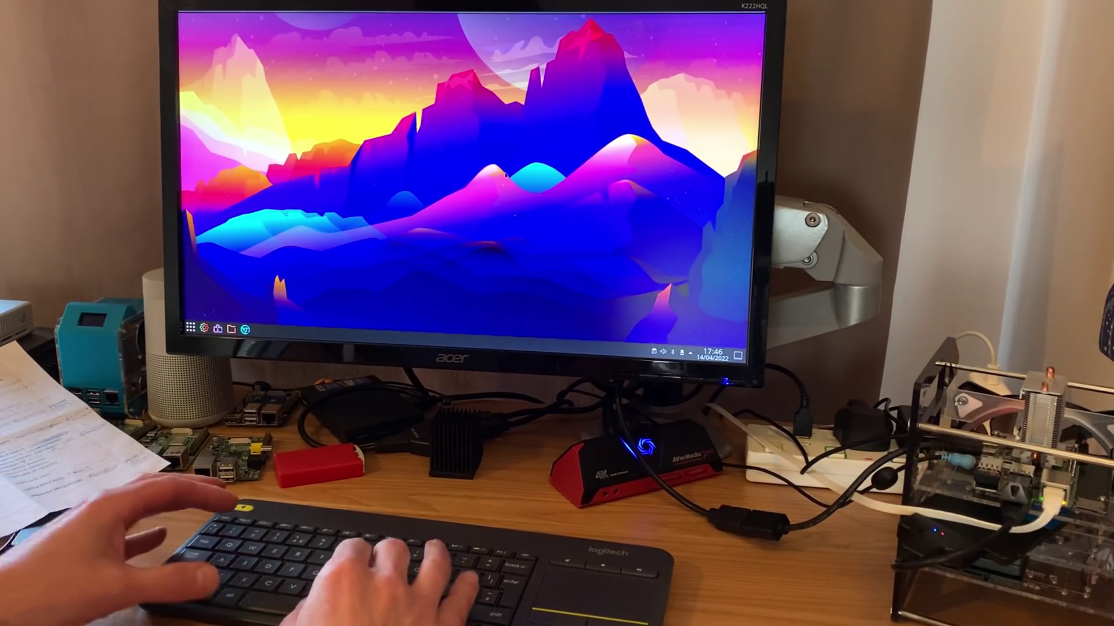
Launch Raspberry Pi Imager and choose Raspberry Pi OS (64-bit) under Raspberry Pi OS (other)
key(alt+space)
text(image)
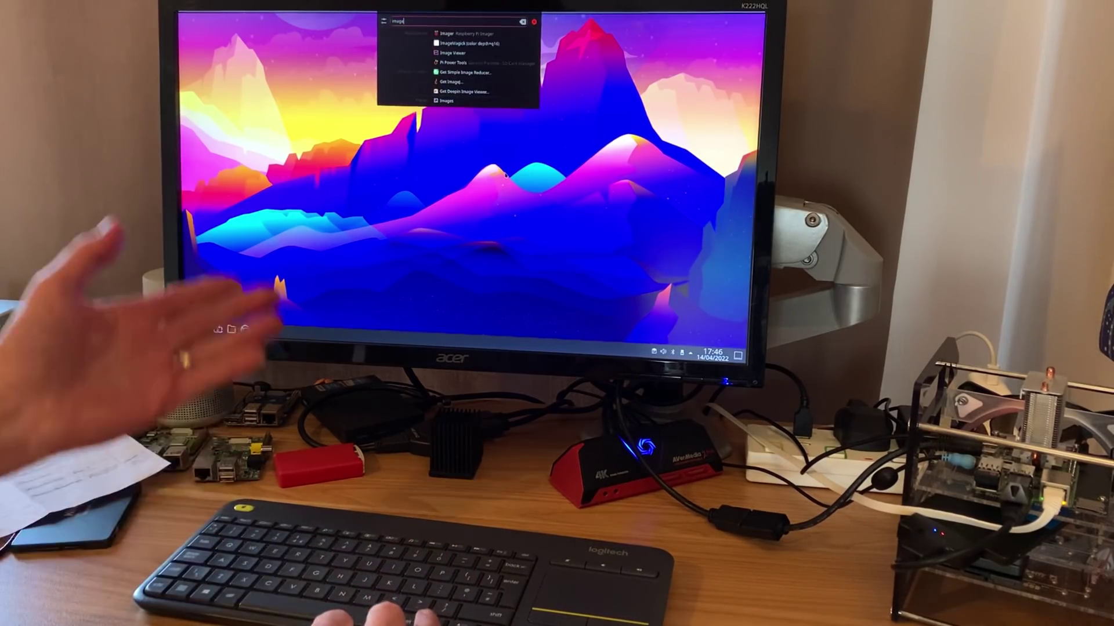
key(Return)
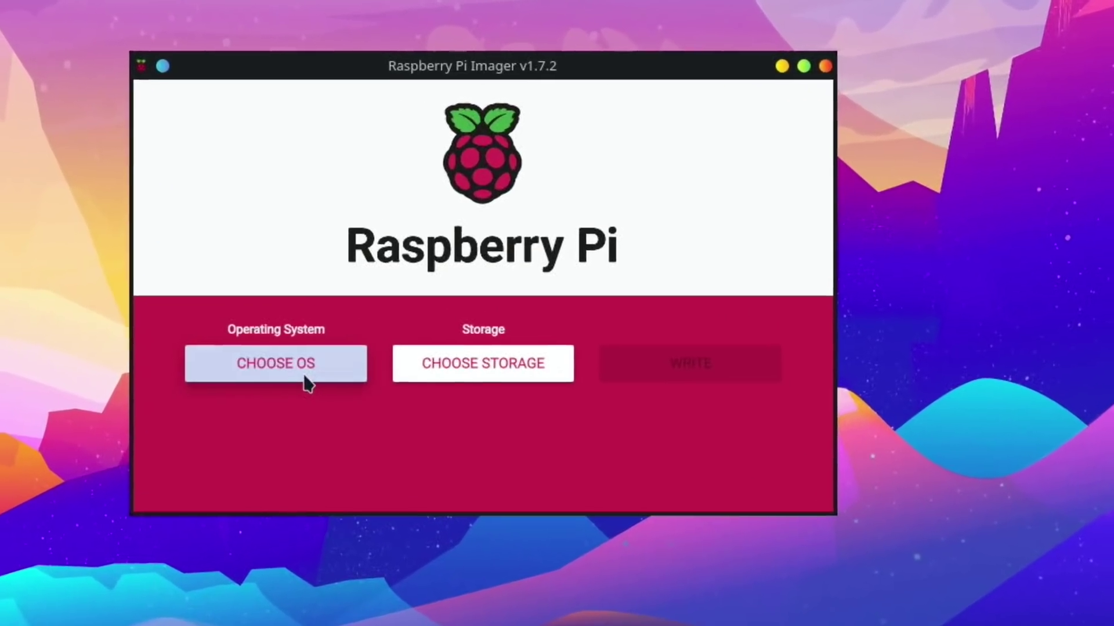
click(320, 291)
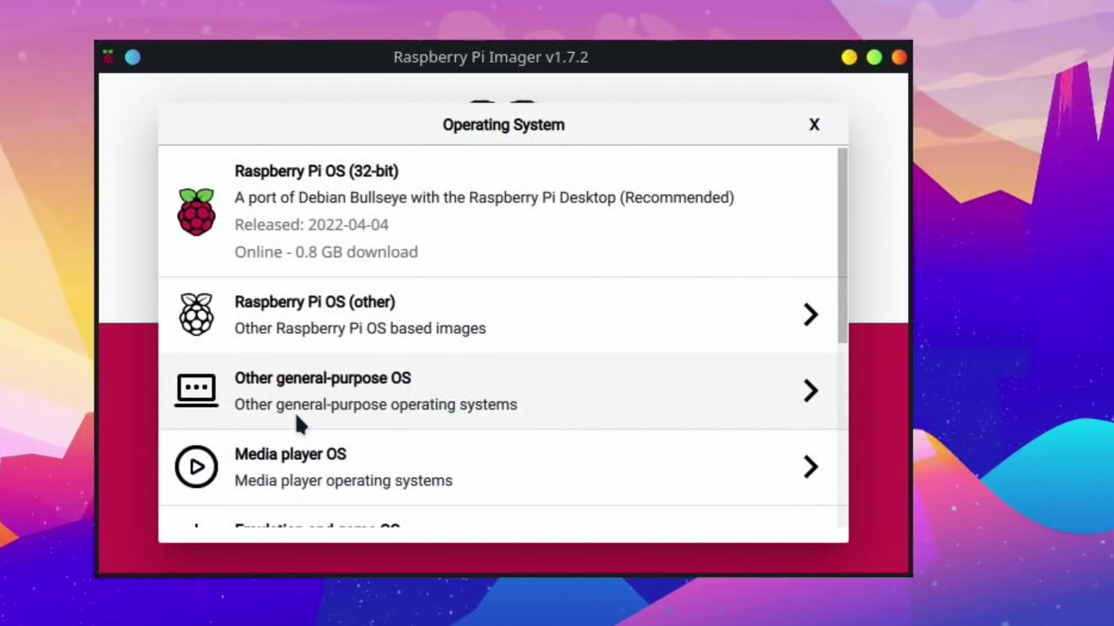
click(286, 307)
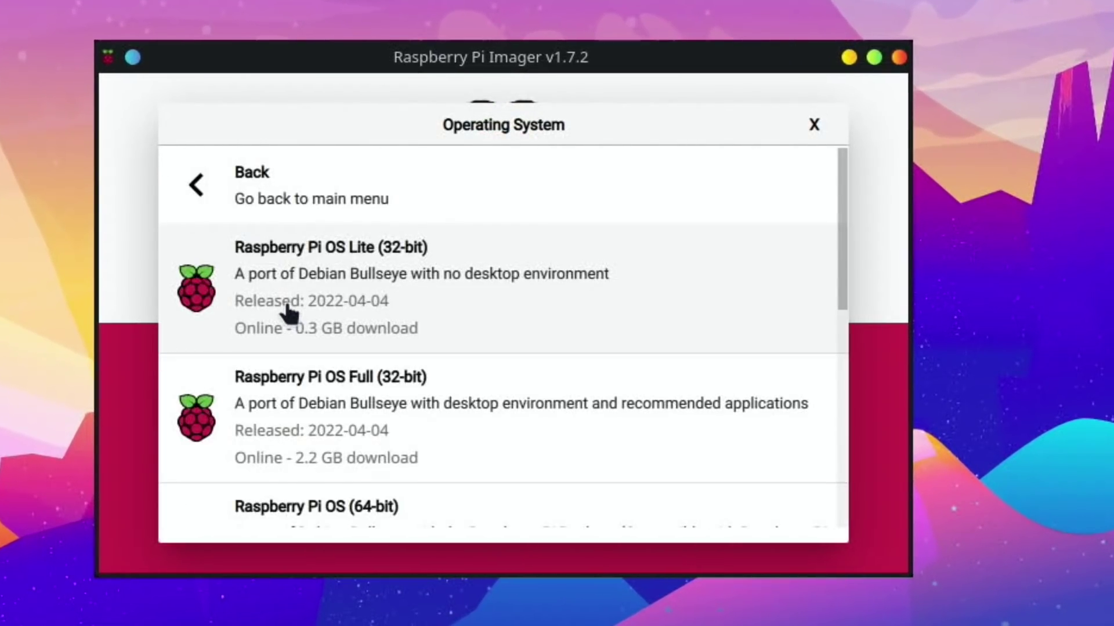
scroll(287, 300, down, 3)
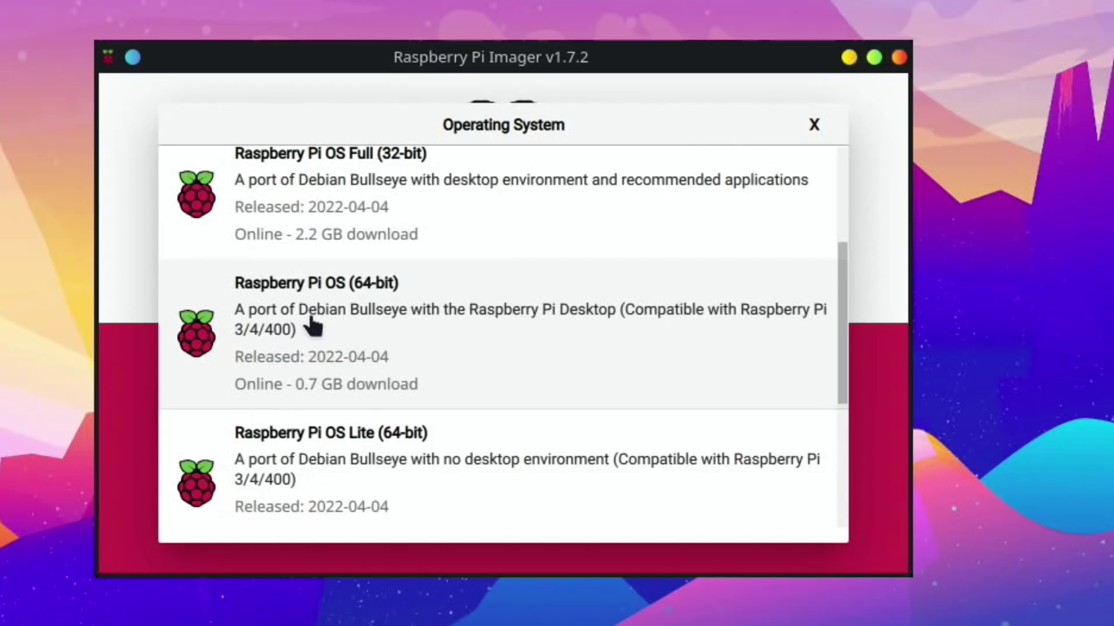
click(399, 316)
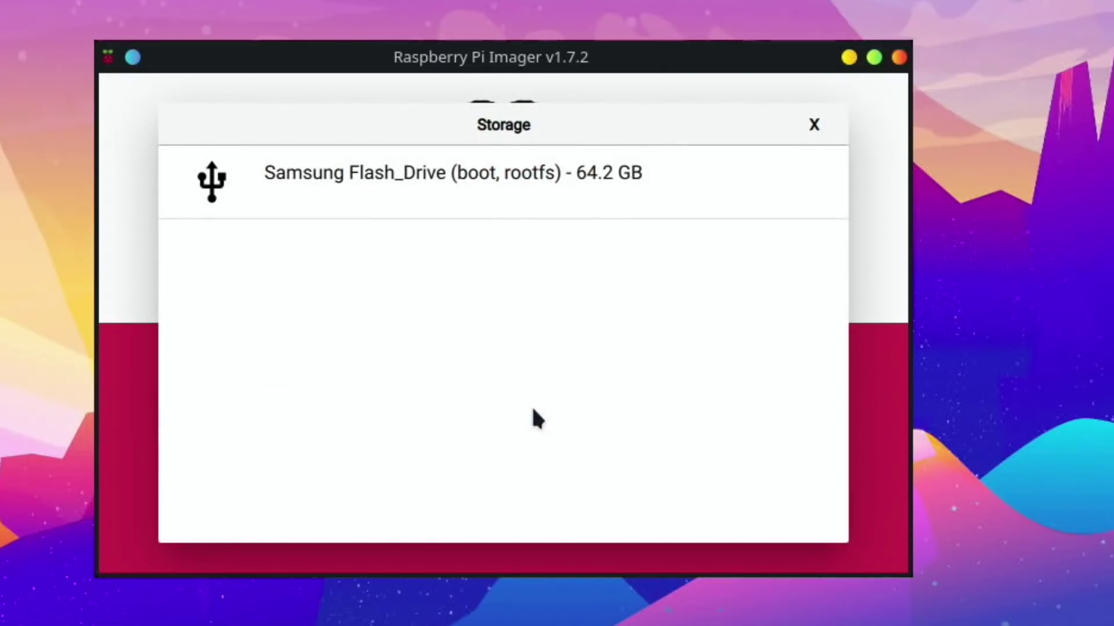
Select the Samsung Flash_Drive as storage and write the image, confirming the erase
click(429, 190)
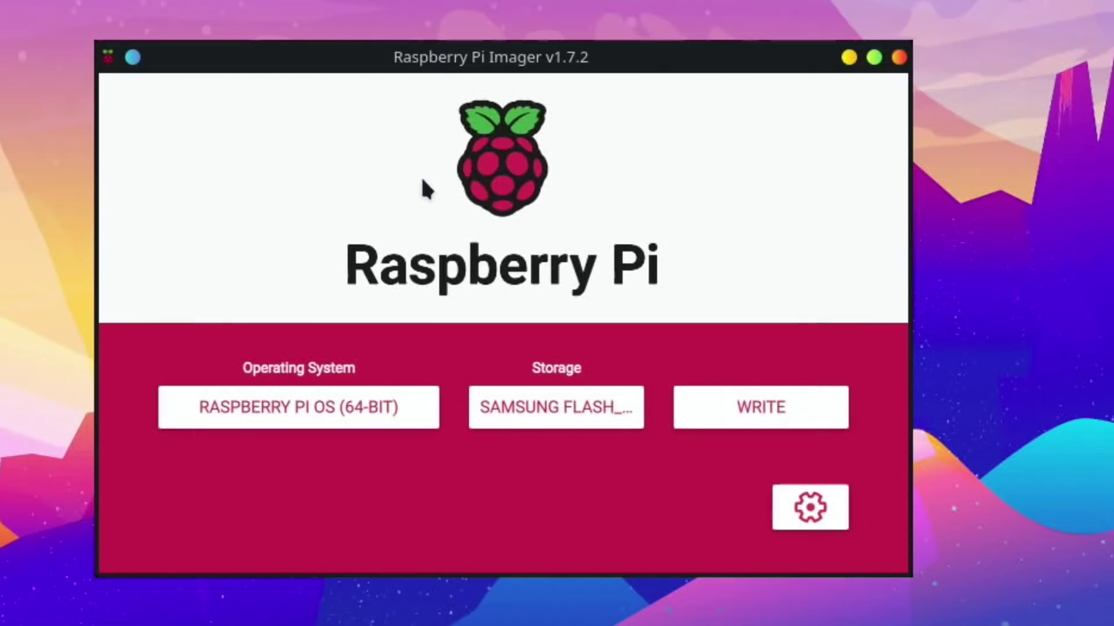
click(760, 402)
click(541, 412)
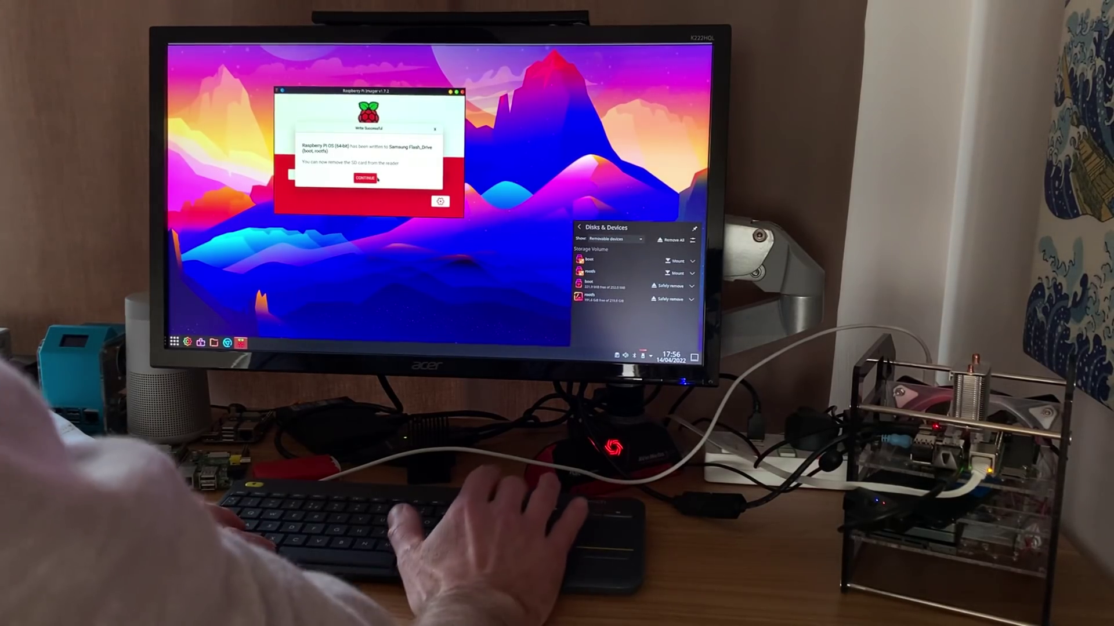
Bring up the log-out and restart options to reboot from the new flash drive
key(ctrl+alt+Delete)
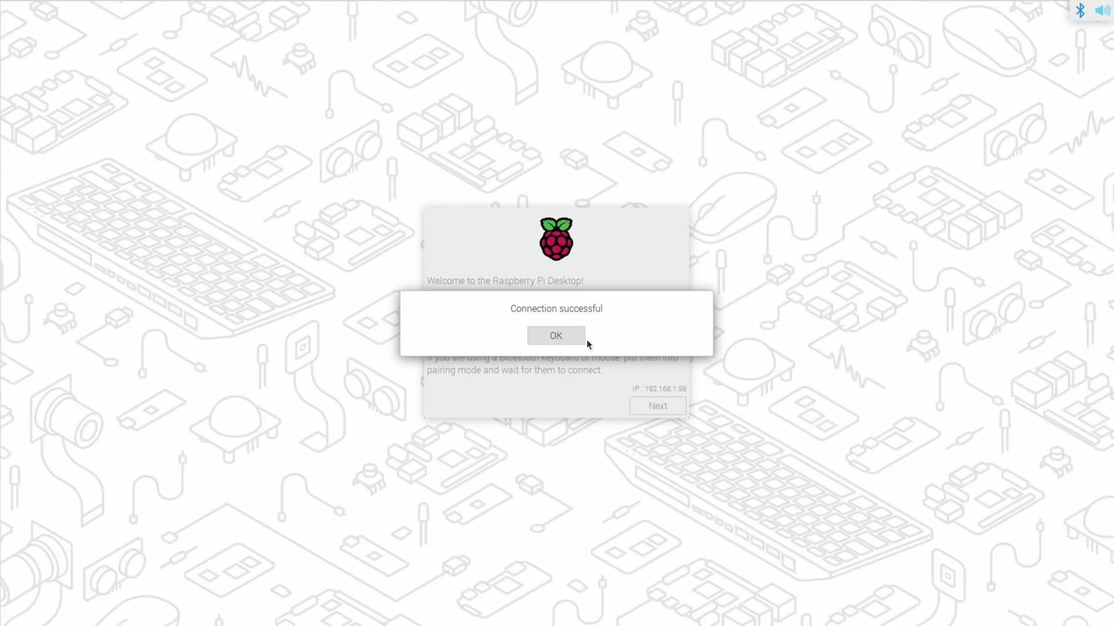
Dismiss the connection notice and accept the United Kingdom/London country settings
click(559, 338)
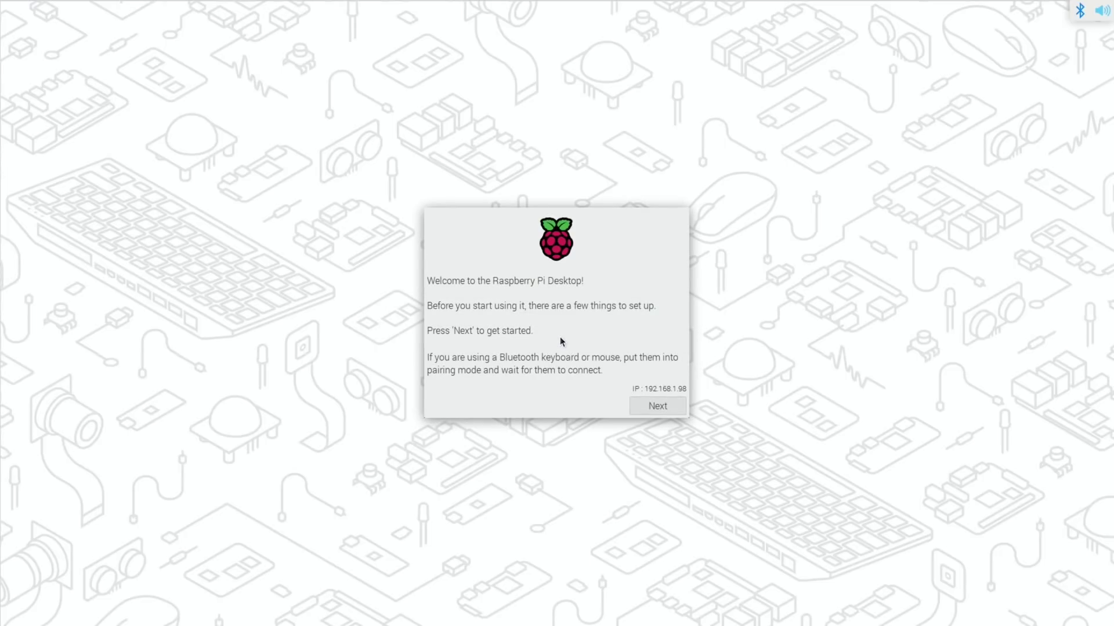
click(657, 407)
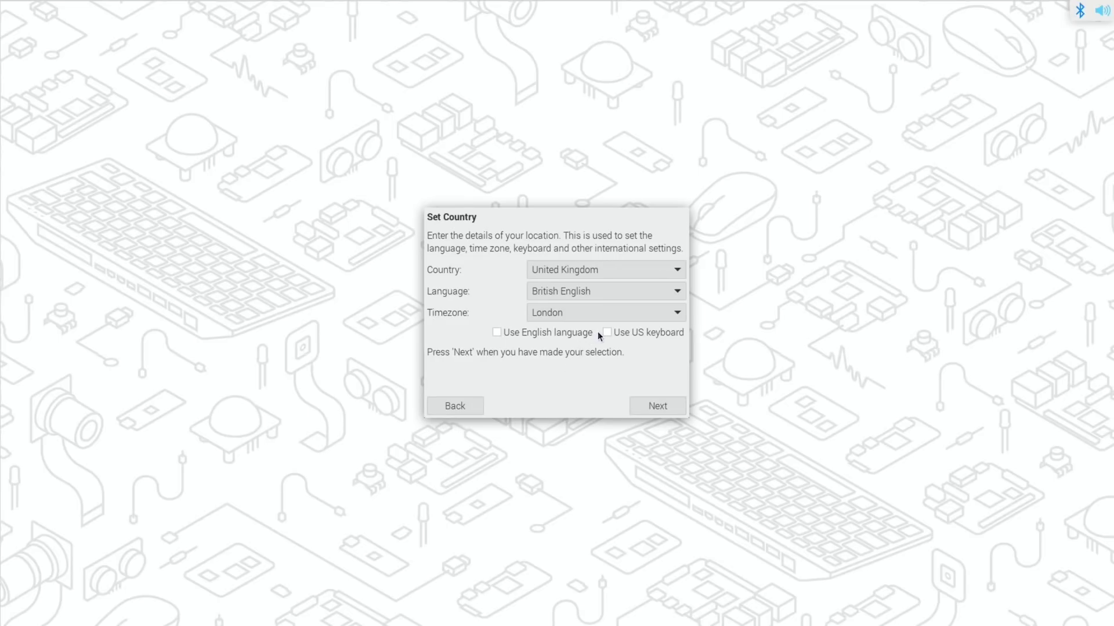
click(647, 404)
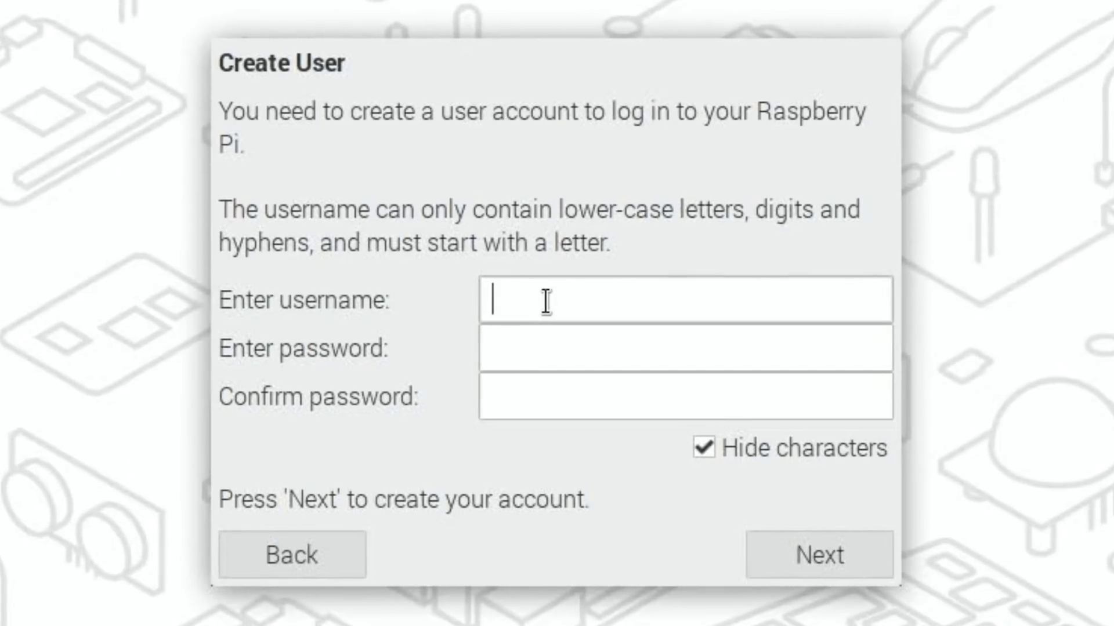
Create the user account, keep the screen settings, and skip Wi-Fi setup
text(pi4)
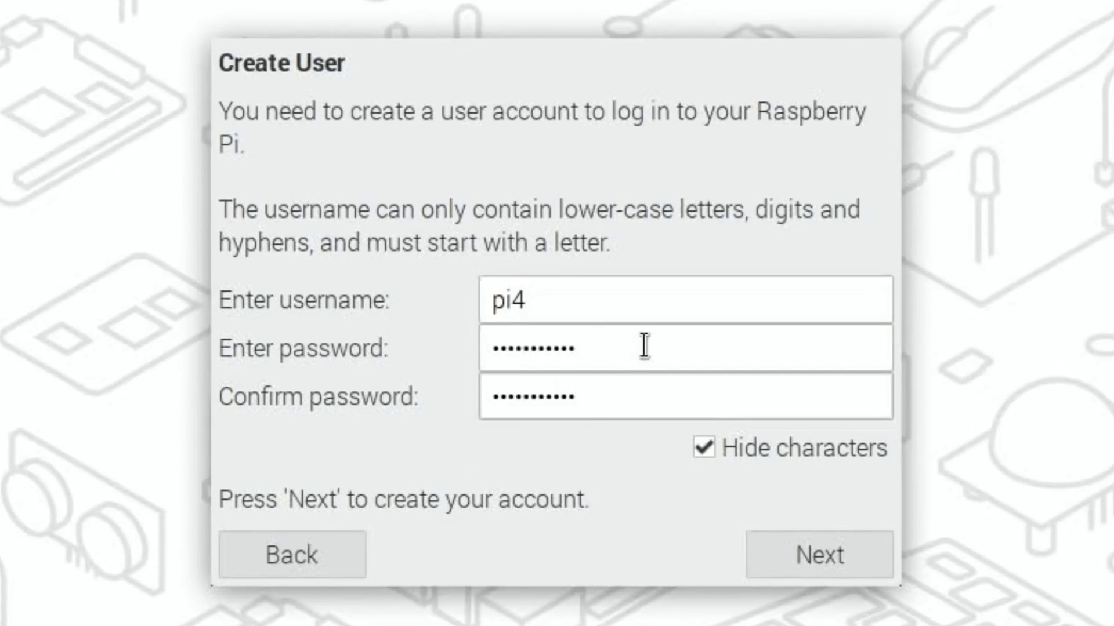
click(809, 555)
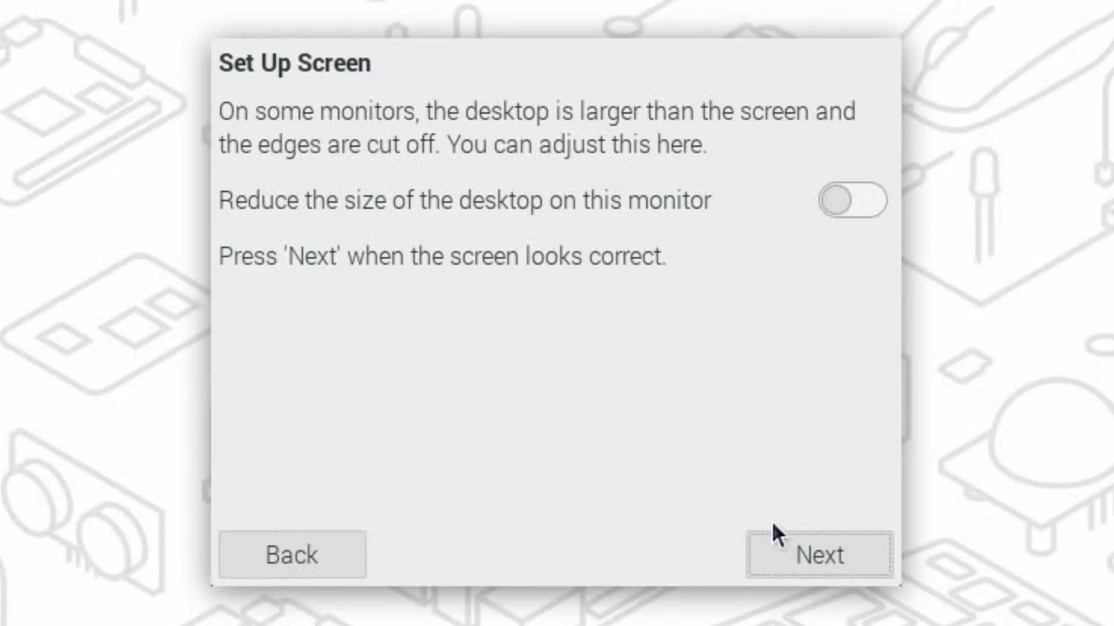
click(808, 562)
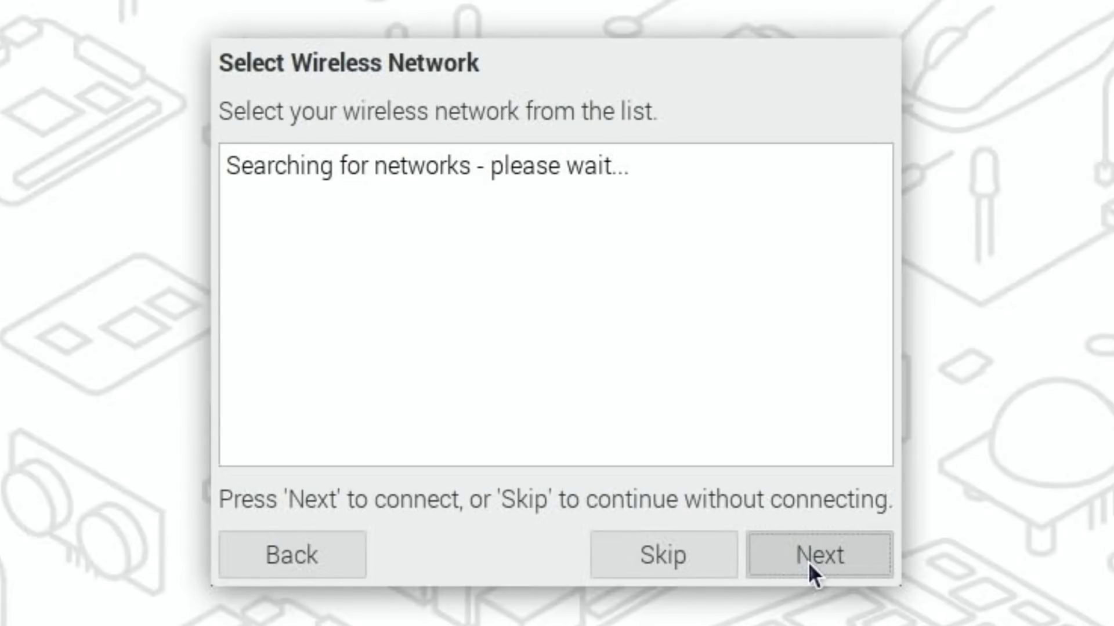
click(683, 560)
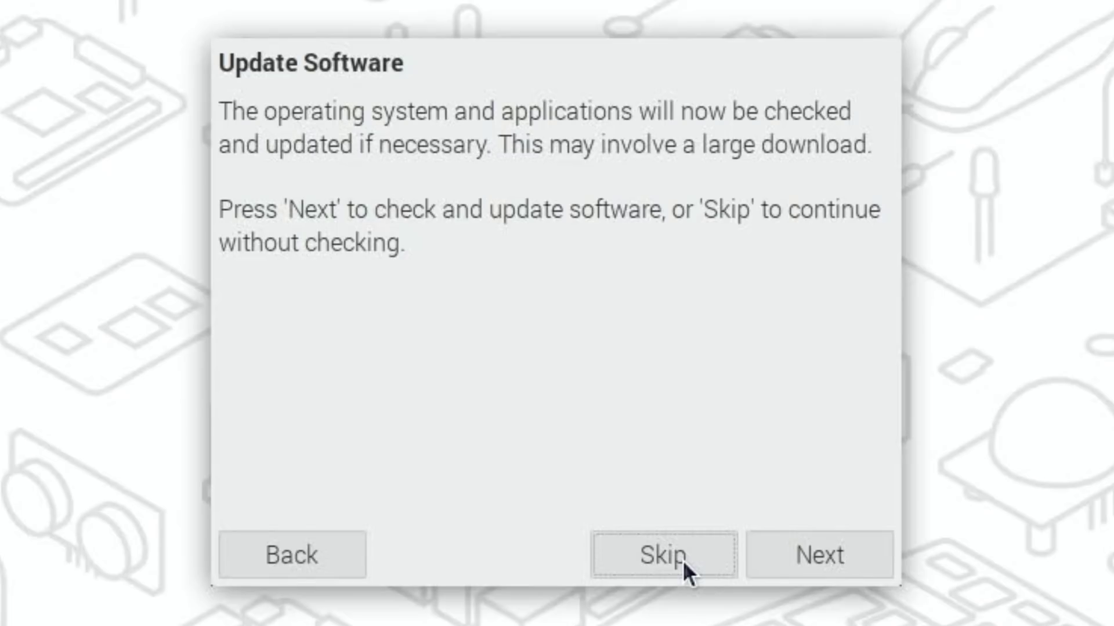
Run the software update check until it reports the system is up to date
click(837, 566)
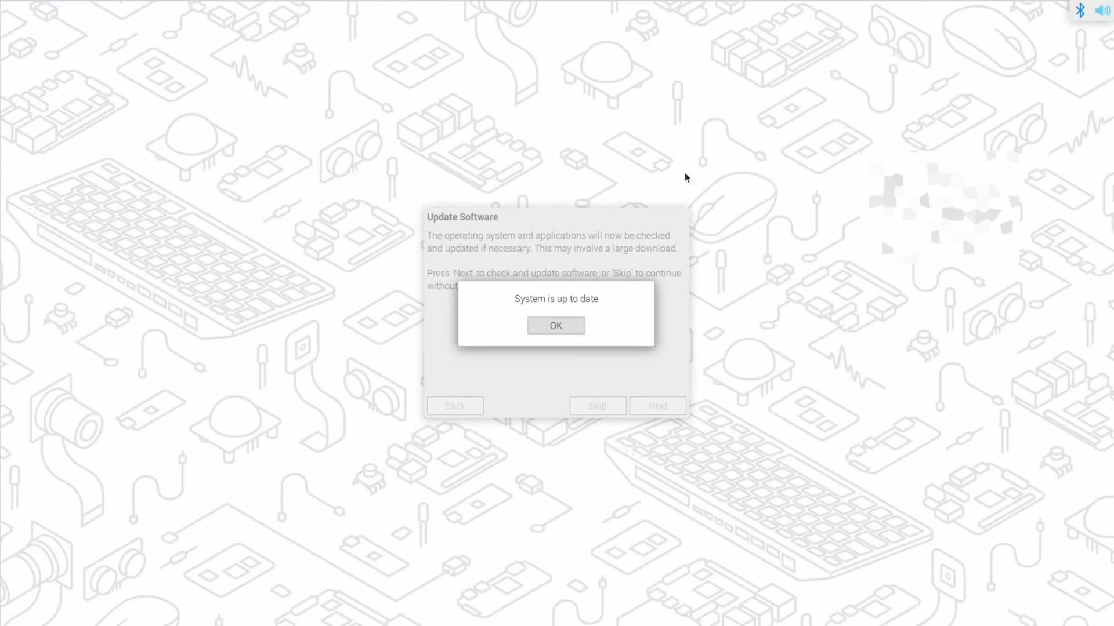
Acknowledge the update result, restart, and restore the Chromium Bullseye update article
click(569, 328)
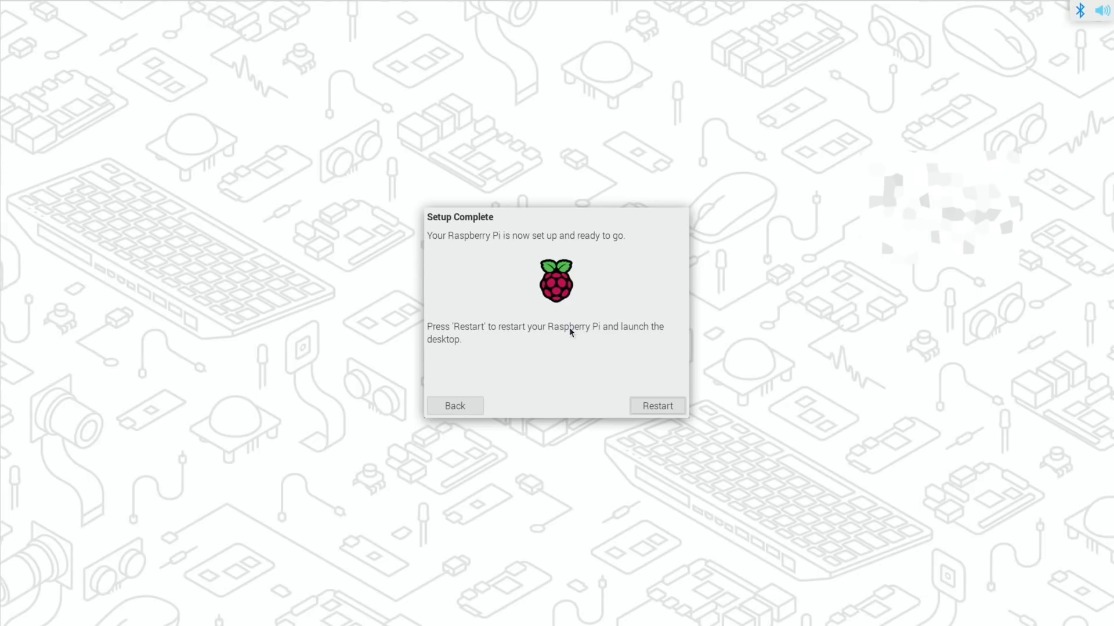
click(655, 406)
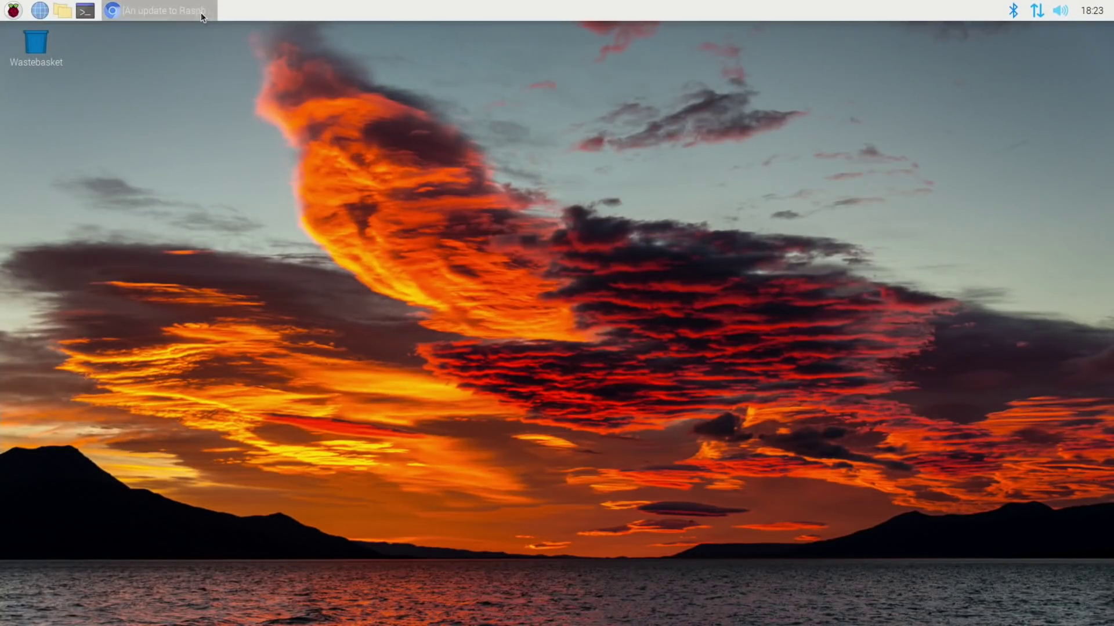
click(174, 13)
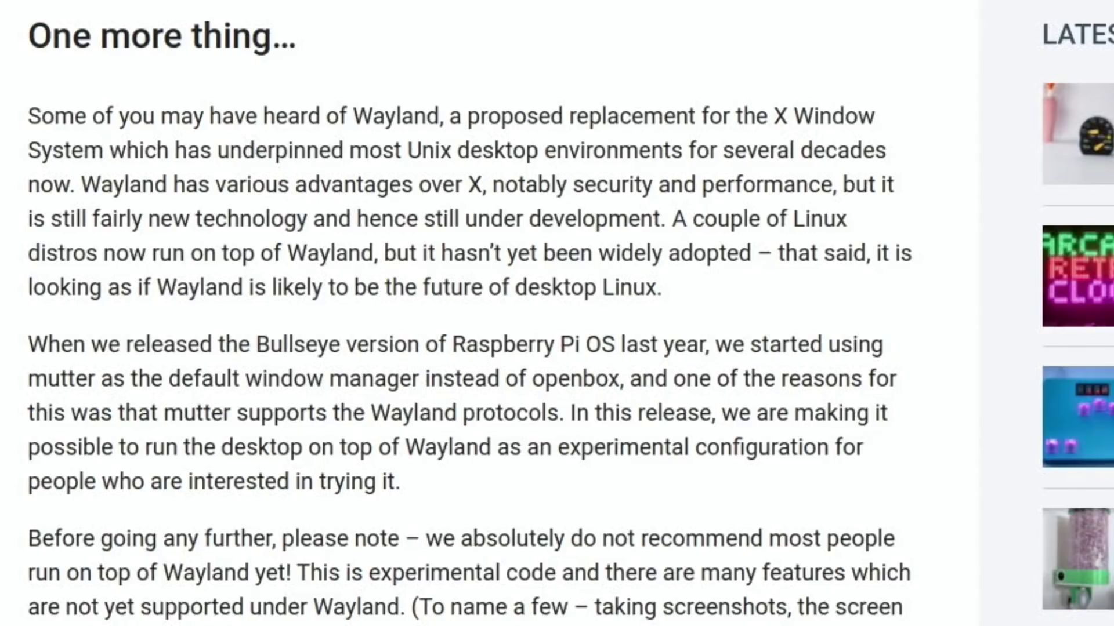
Scroll the article down past the Wayland caveats to the raspi-config instructions
scroll(464, 314, down, 9)
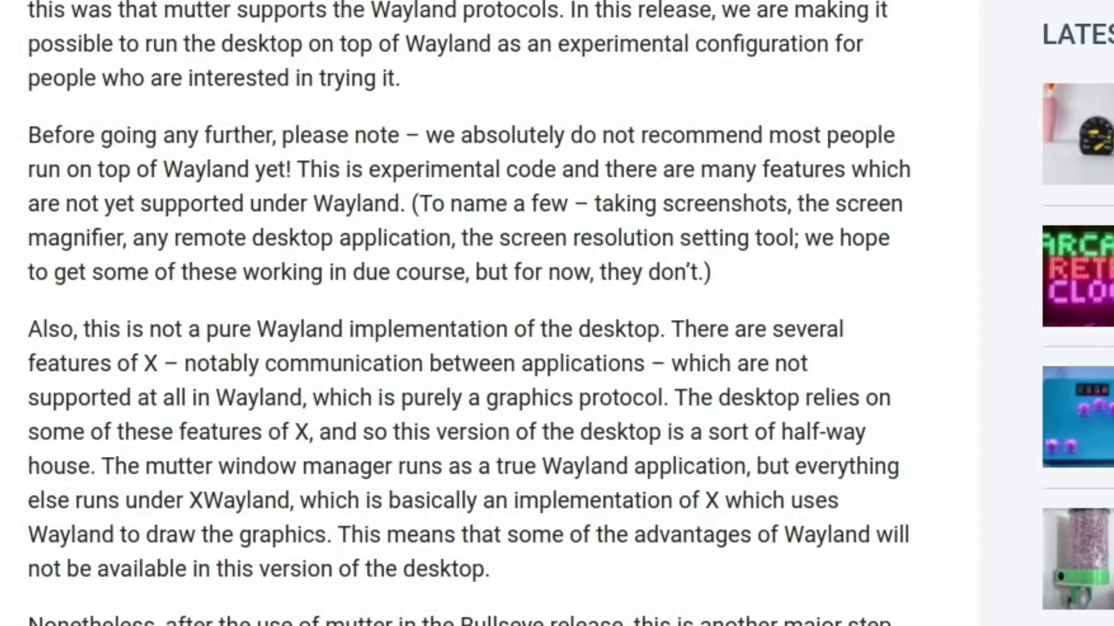
scroll(464, 314, down, 5)
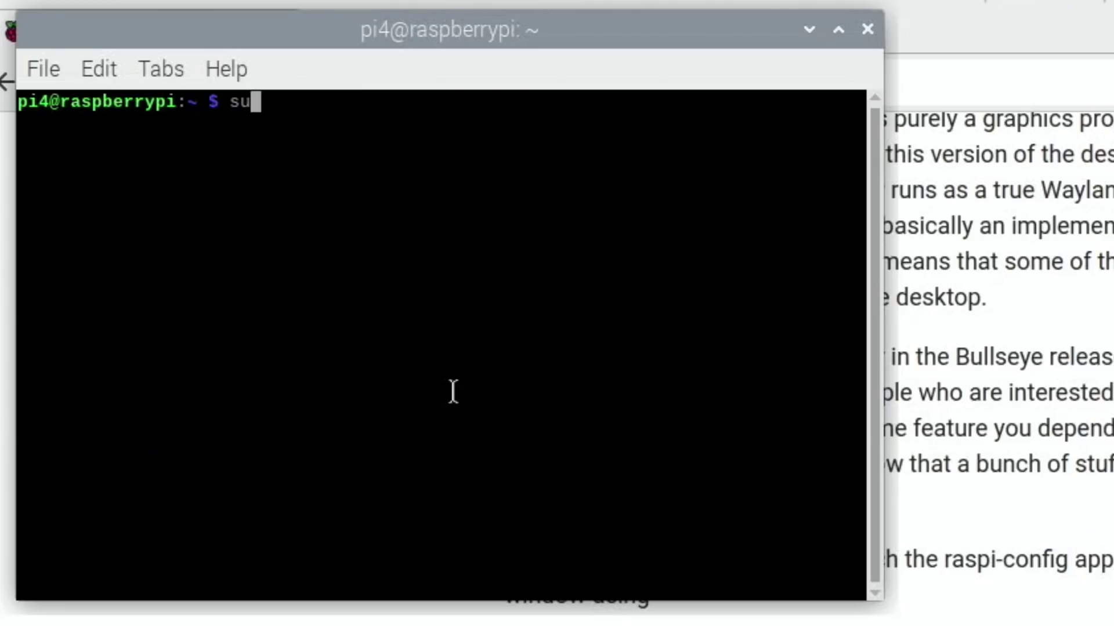
Run sudo raspi-config, enable the Wayland backend under Advanced Options, and finish
text(do rasp)
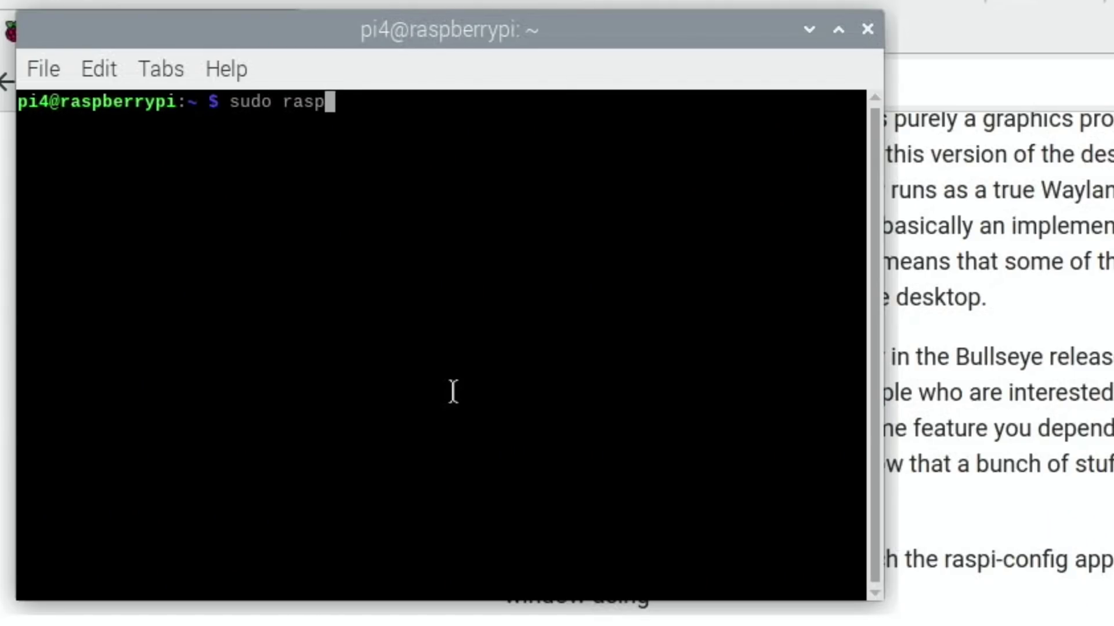
text(i-config)
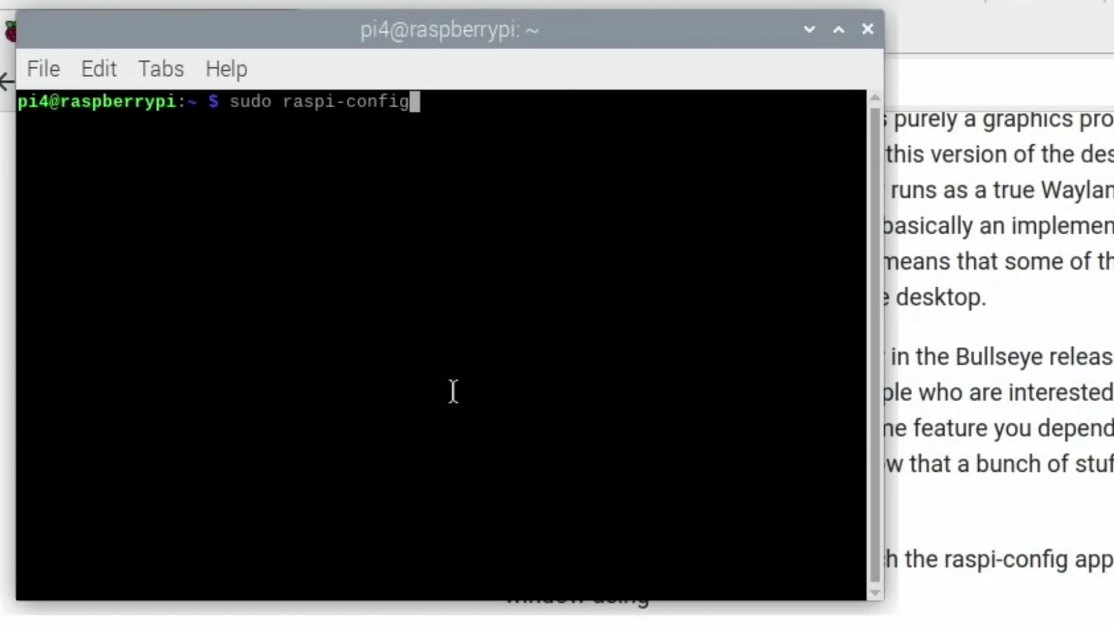
key(Return)
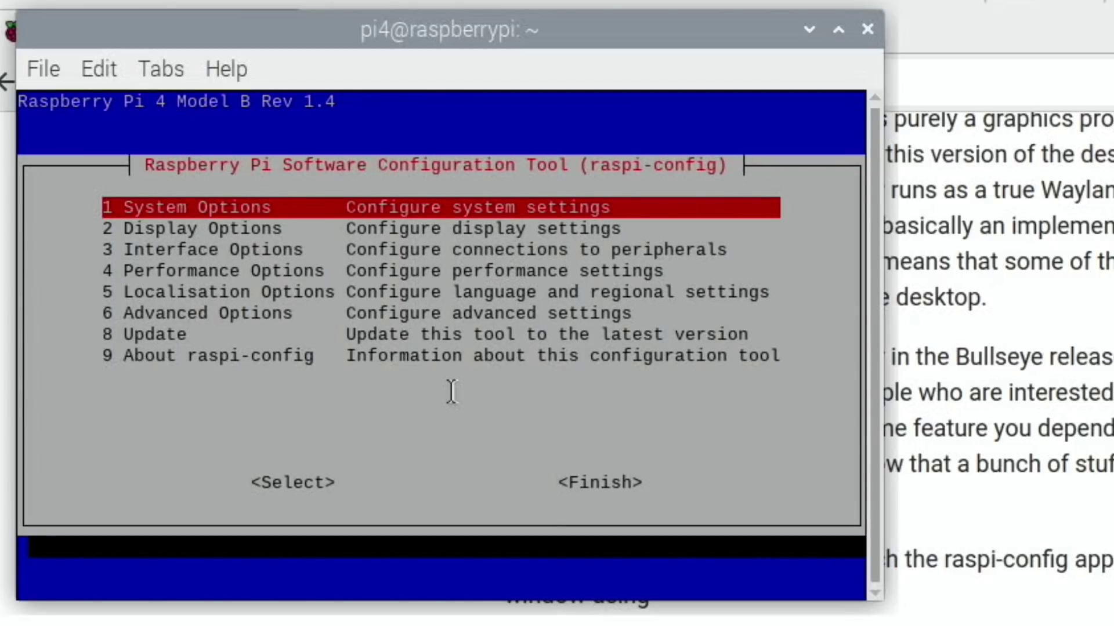
key(Down)
key(Down)
key(Down)
key(Down)
key(Down)
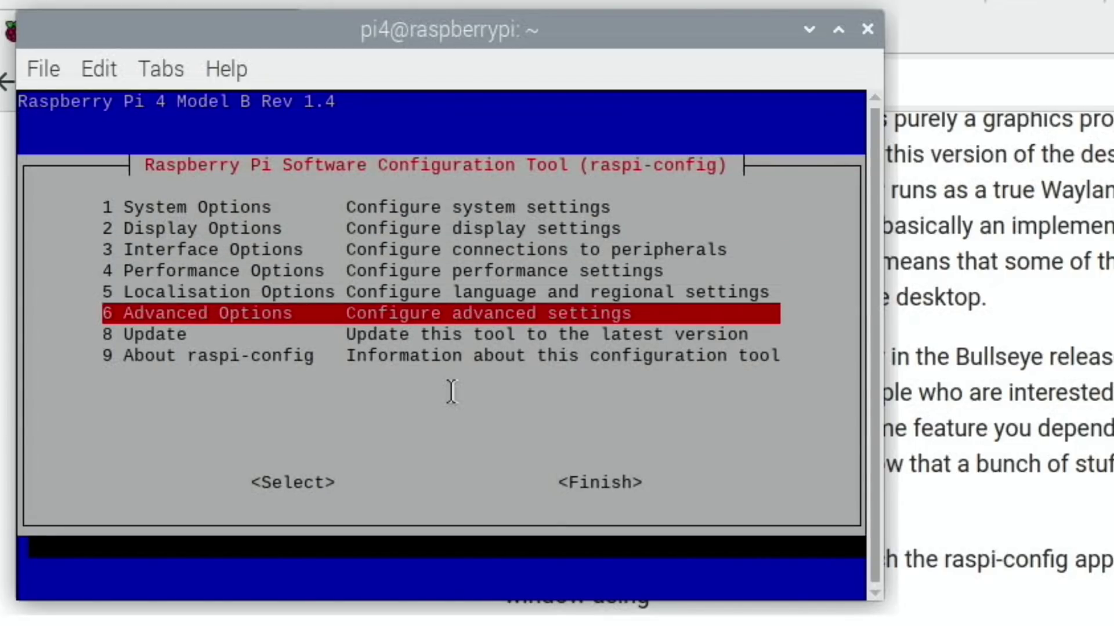
key(Return)
key(Down)
key(Down)
key(Down)
key(Down)
key(Down)
key(Down)
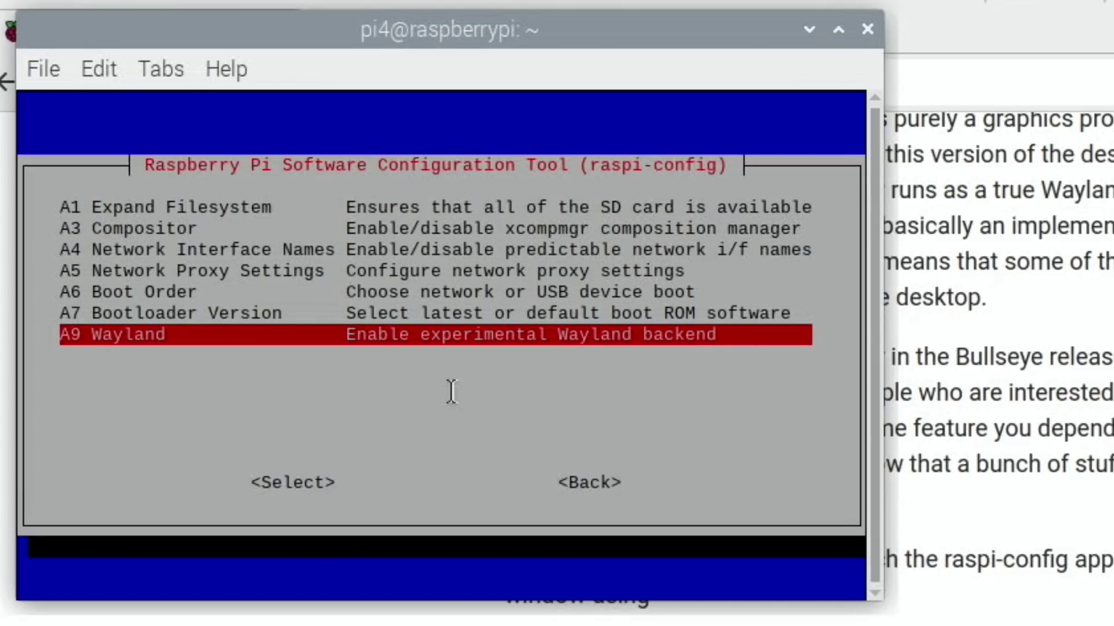
key(Return)
key(Return)
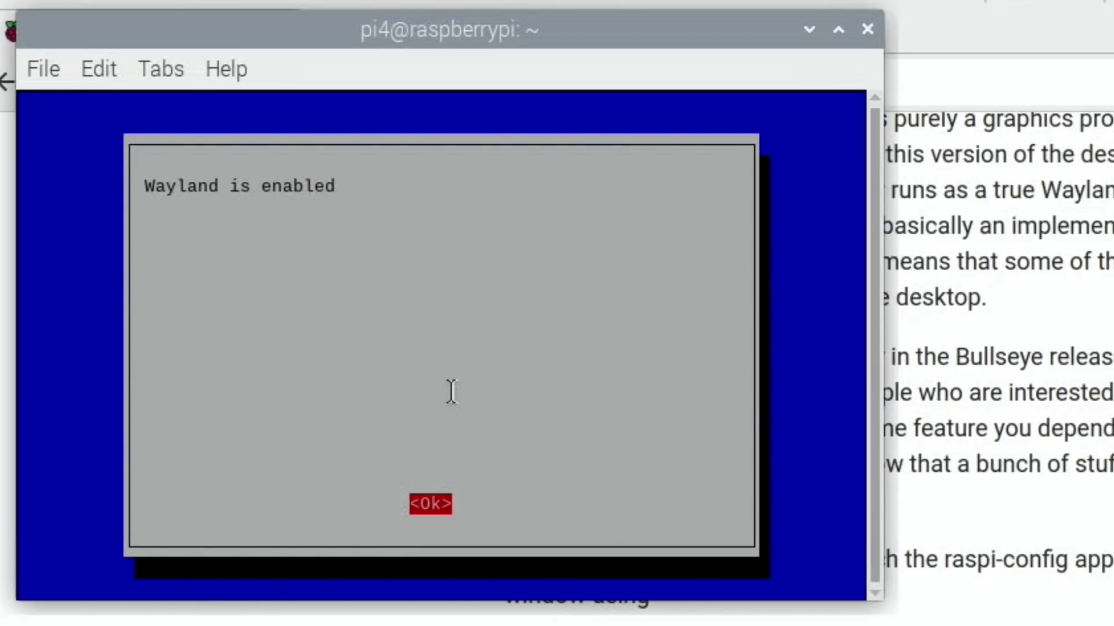
key(Return)
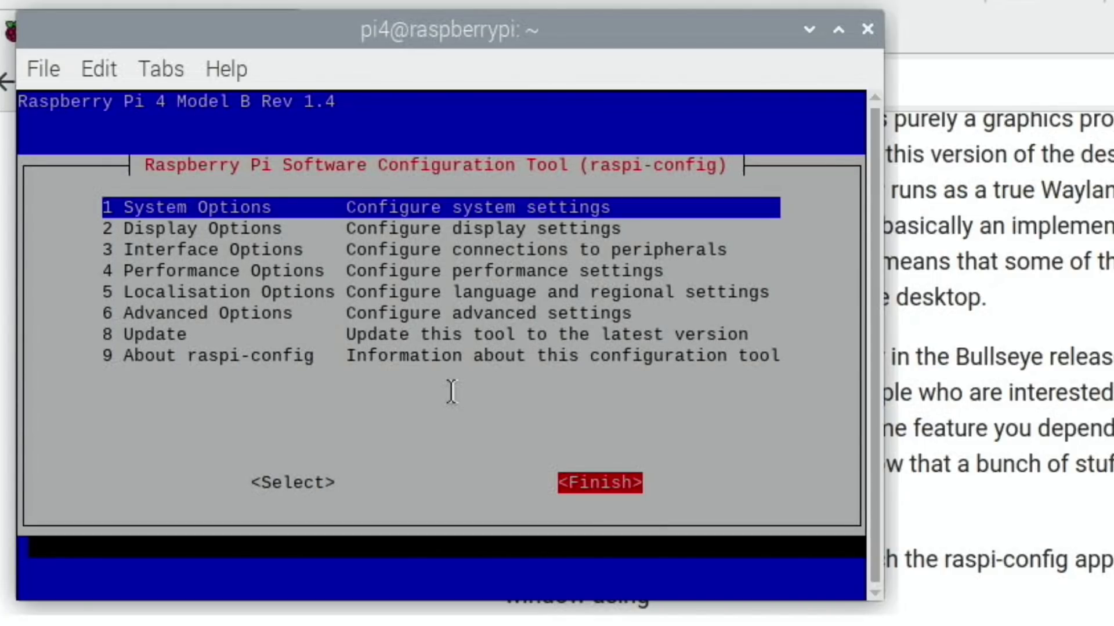
key(Return)
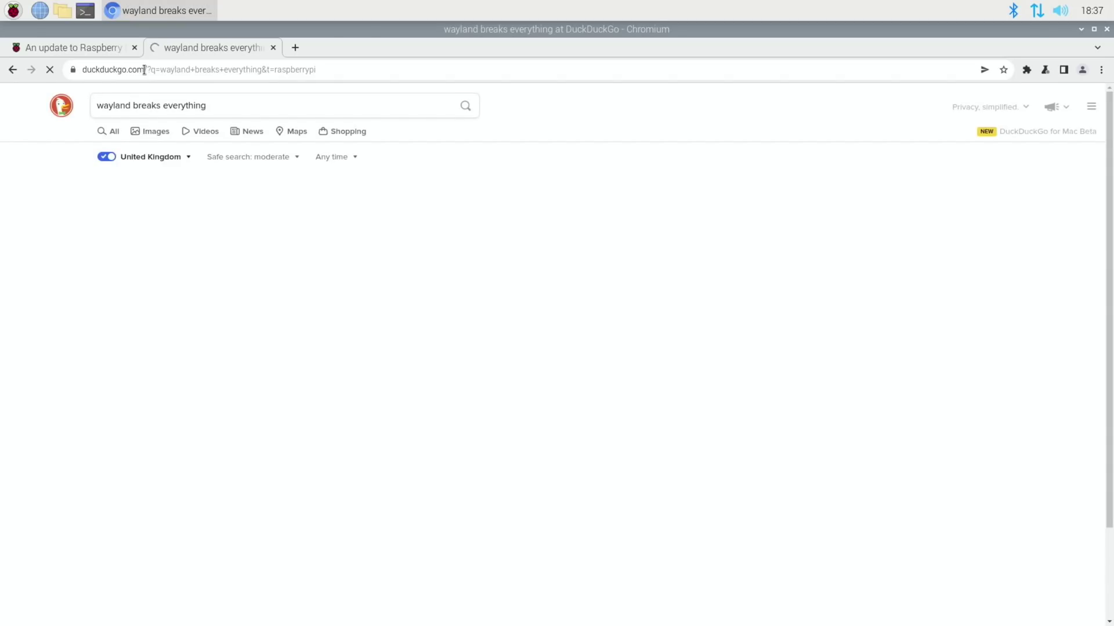
Open the 'Boycott Wayland. It breaks everything!' gist from the DuckDuckGo results
click(143, 70)
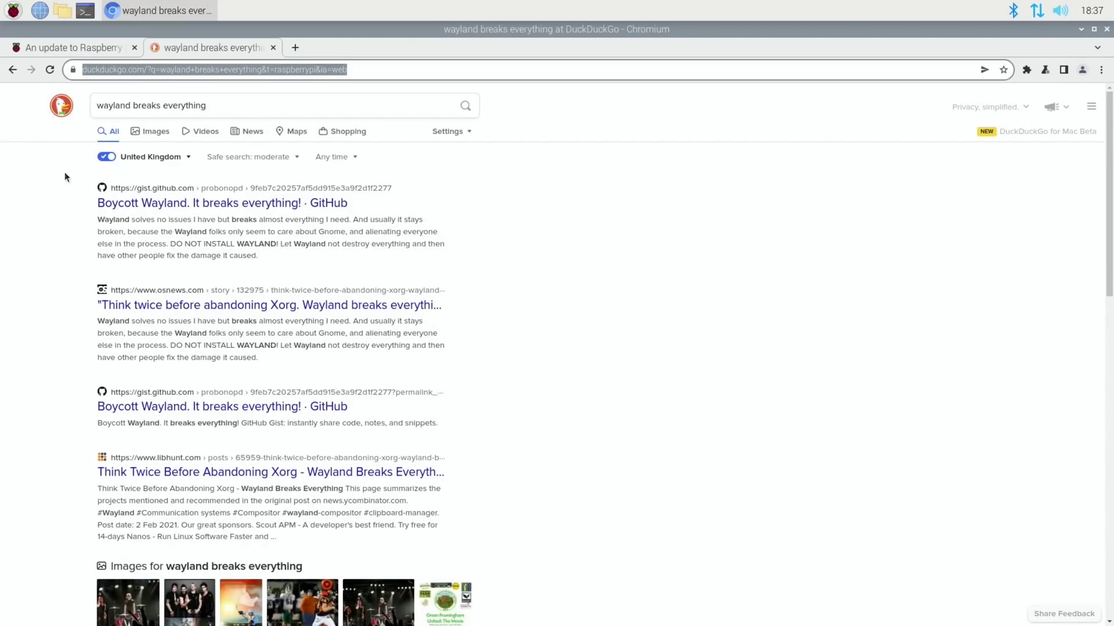
click(191, 203)
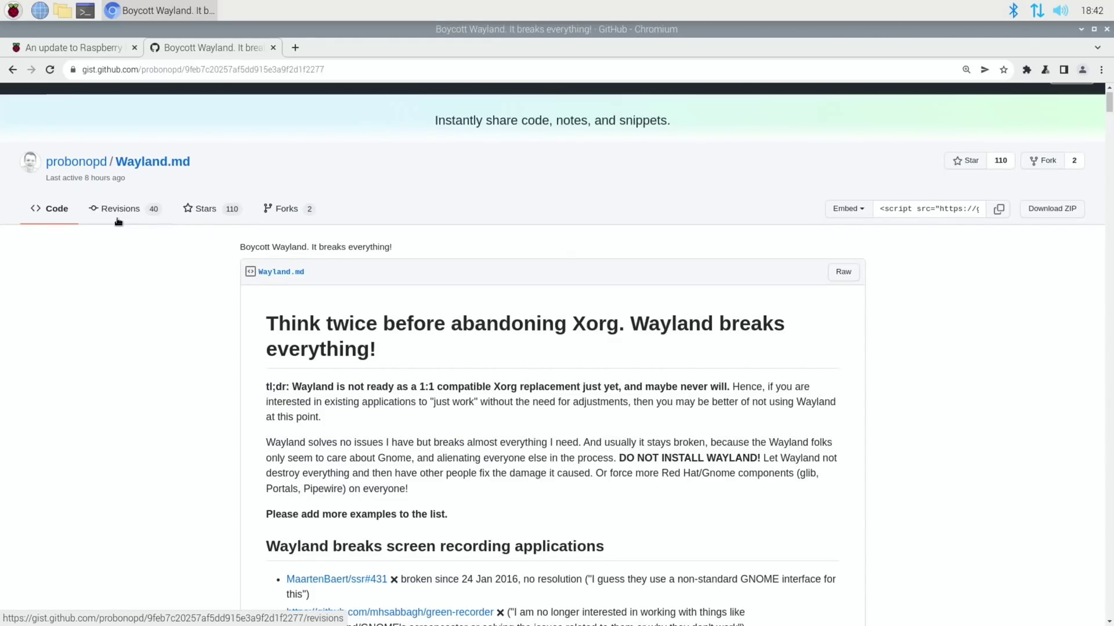
Scroll down and back up through the Boycott Wayland gist to read it
scroll(118, 221, down, 4)
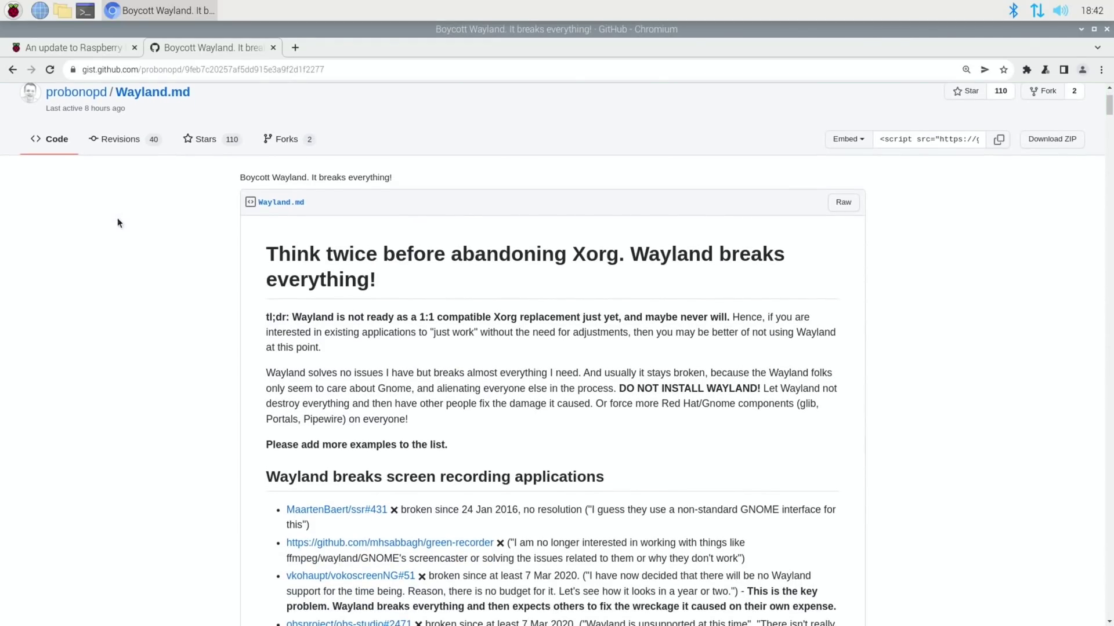
scroll(118, 222, down, 6)
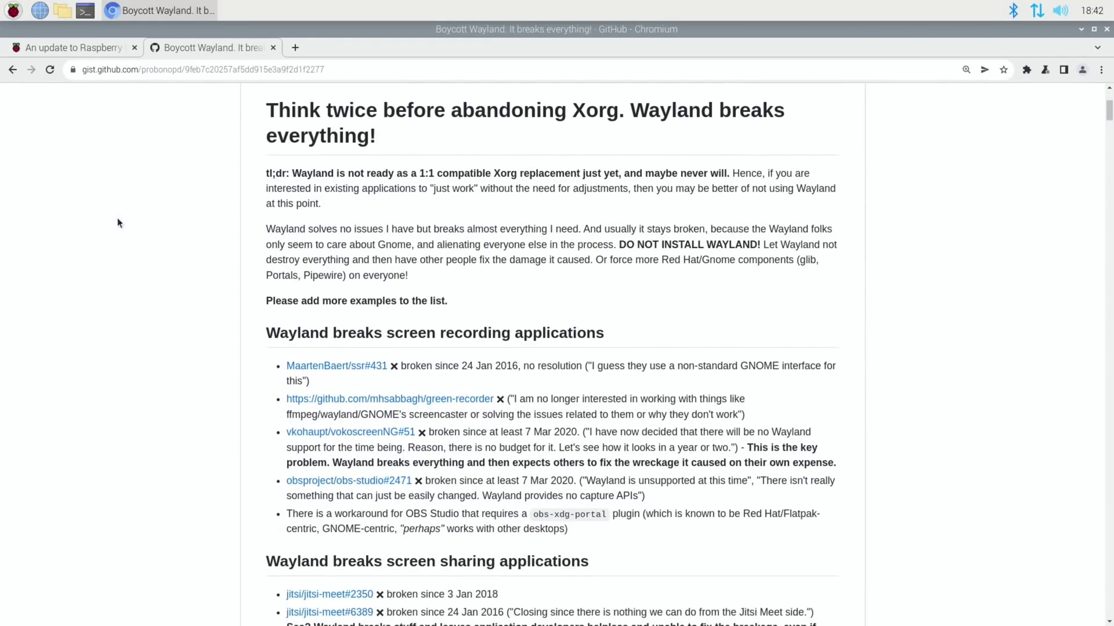
scroll(118, 223, down, 8)
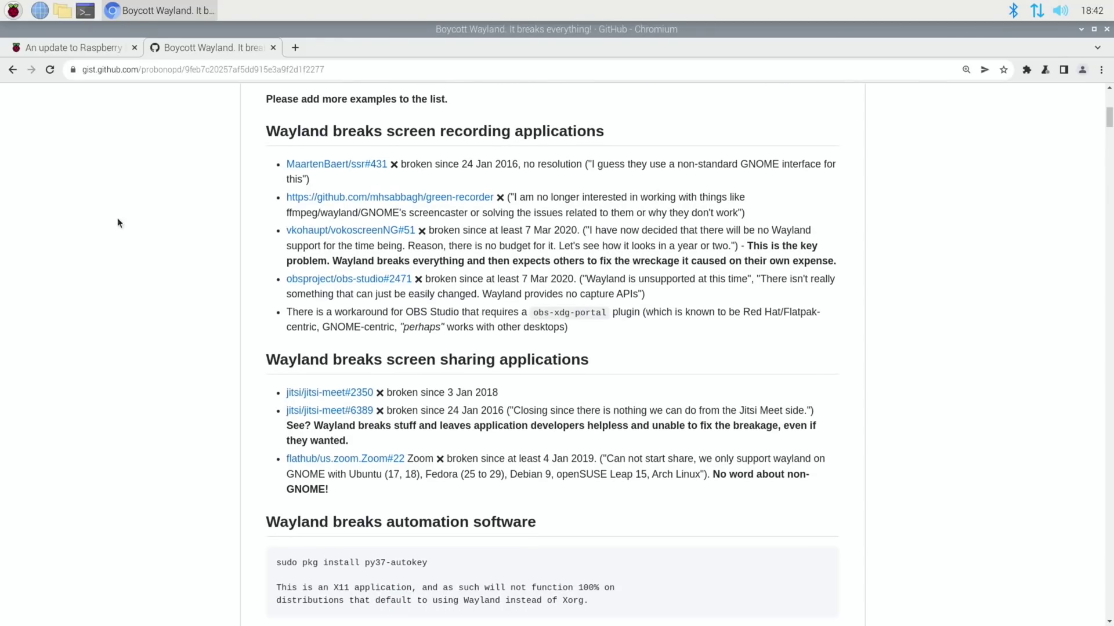
scroll(118, 222, down, 6)
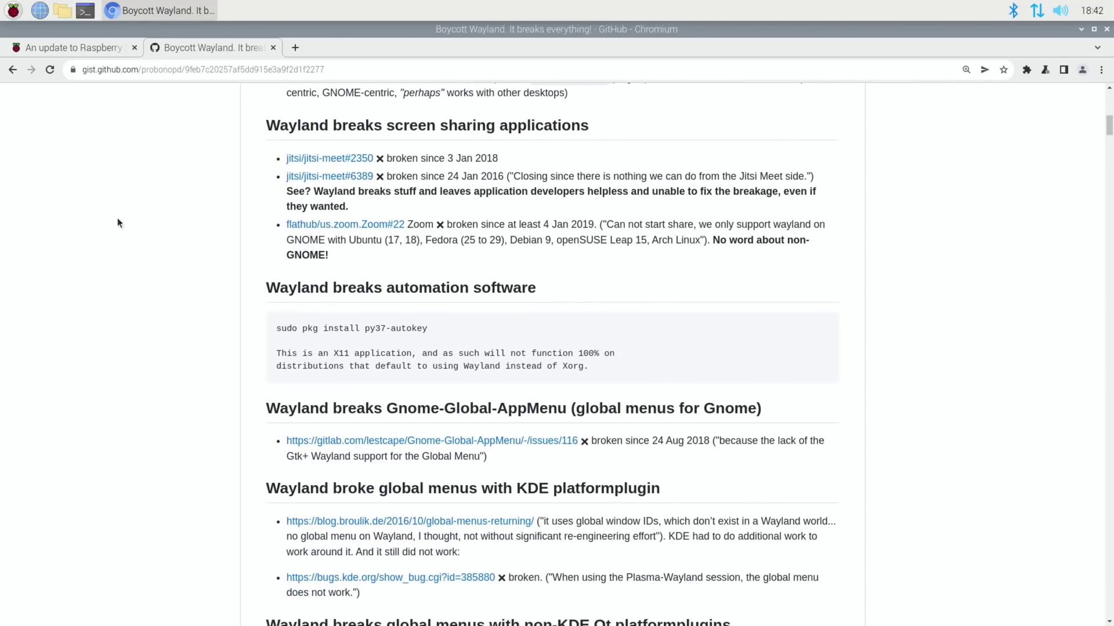
scroll(118, 223, down, 1)
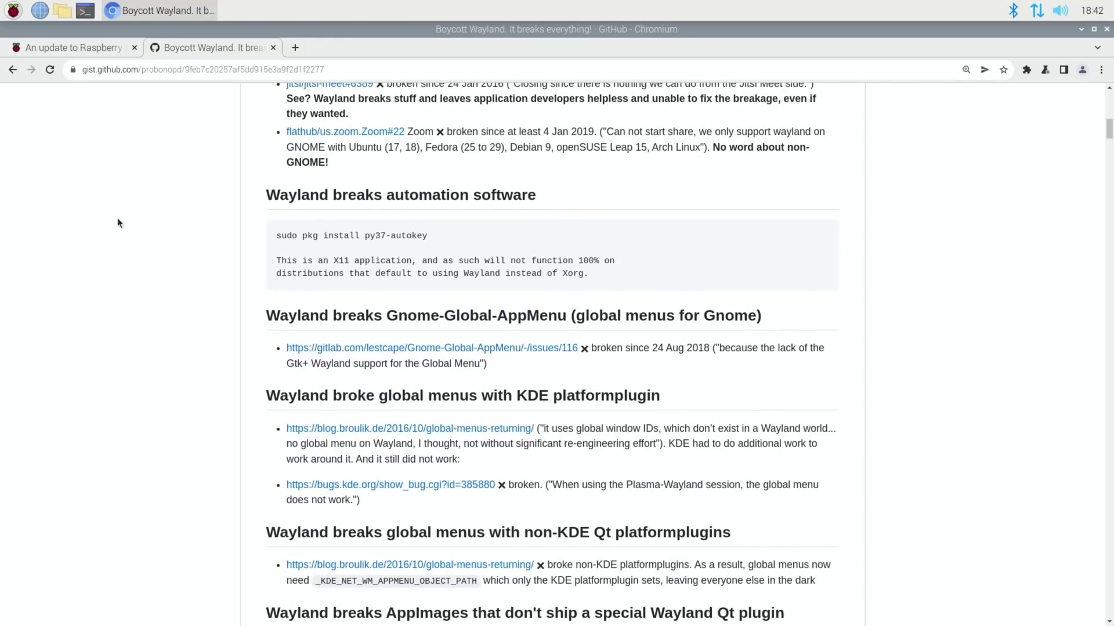
scroll(117, 218, up, 6)
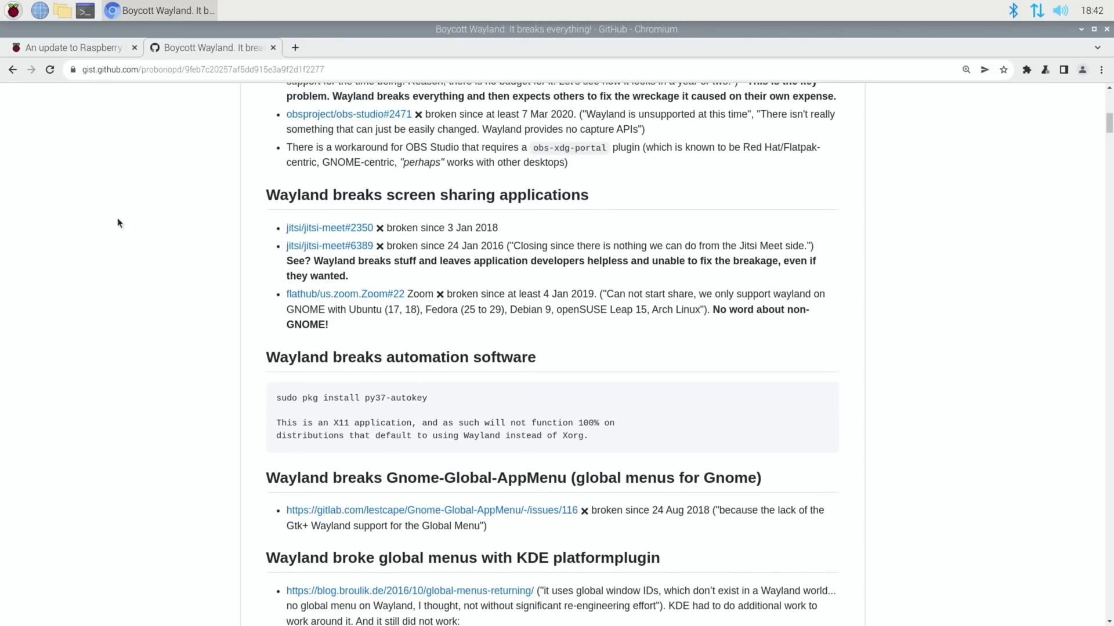
scroll(118, 223, up, 6)
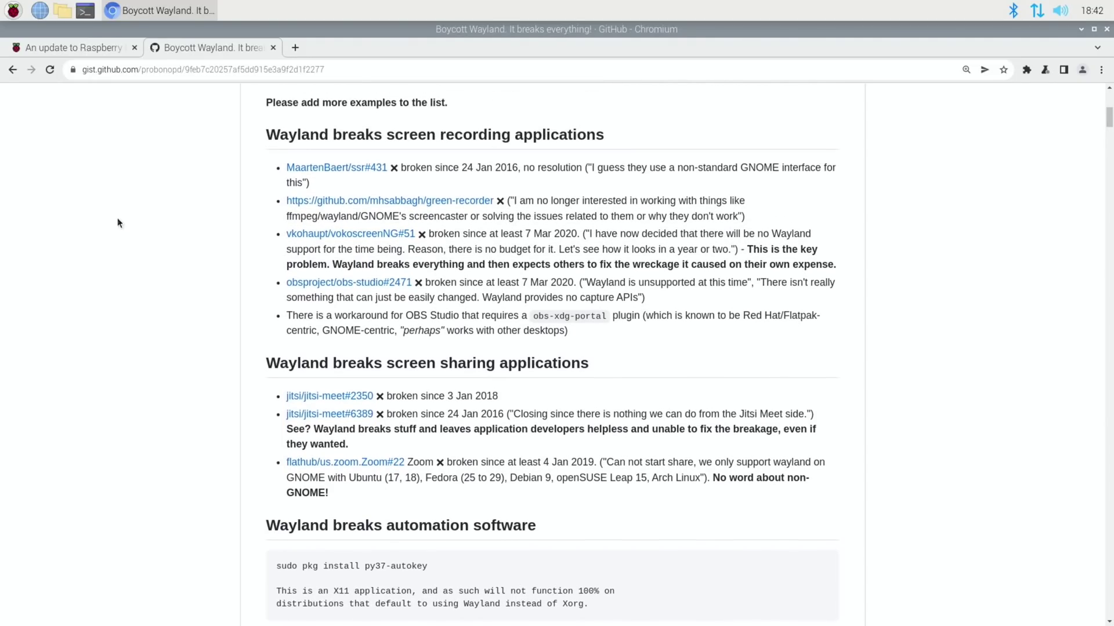
scroll(117, 223, up, 5)
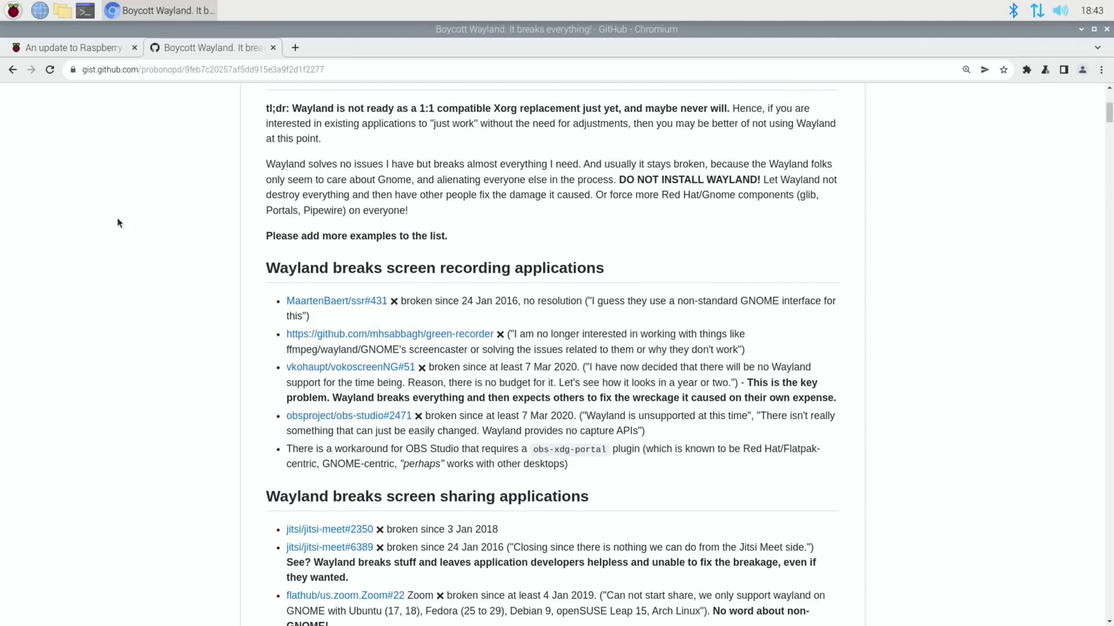
scroll(117, 223, up, 7)
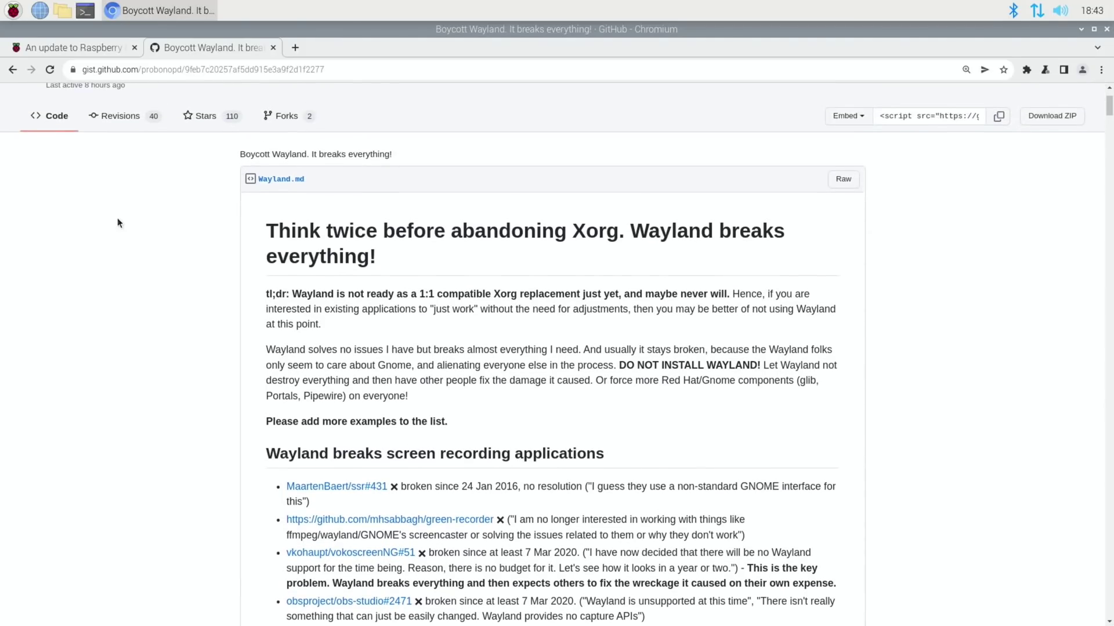
scroll(117, 222, up, 5)
scroll(118, 223, down, 2)
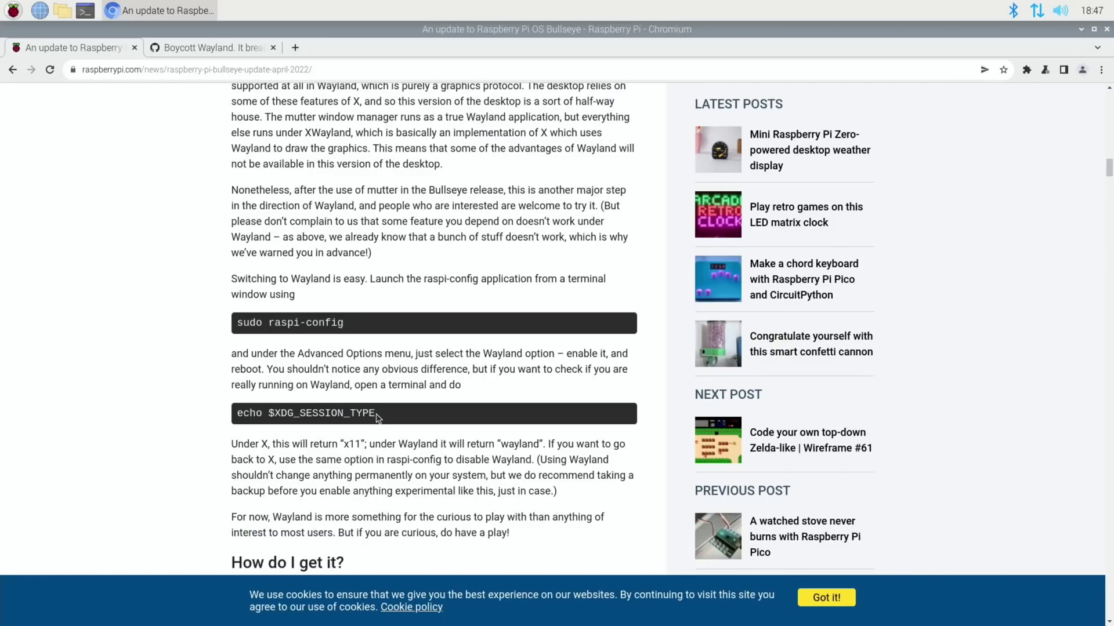
Run the copied echo $XDG_SESSION_TYPE in a new terminal, confirm 'wayland', then close it
right_click(246, 416)
click(293, 428)
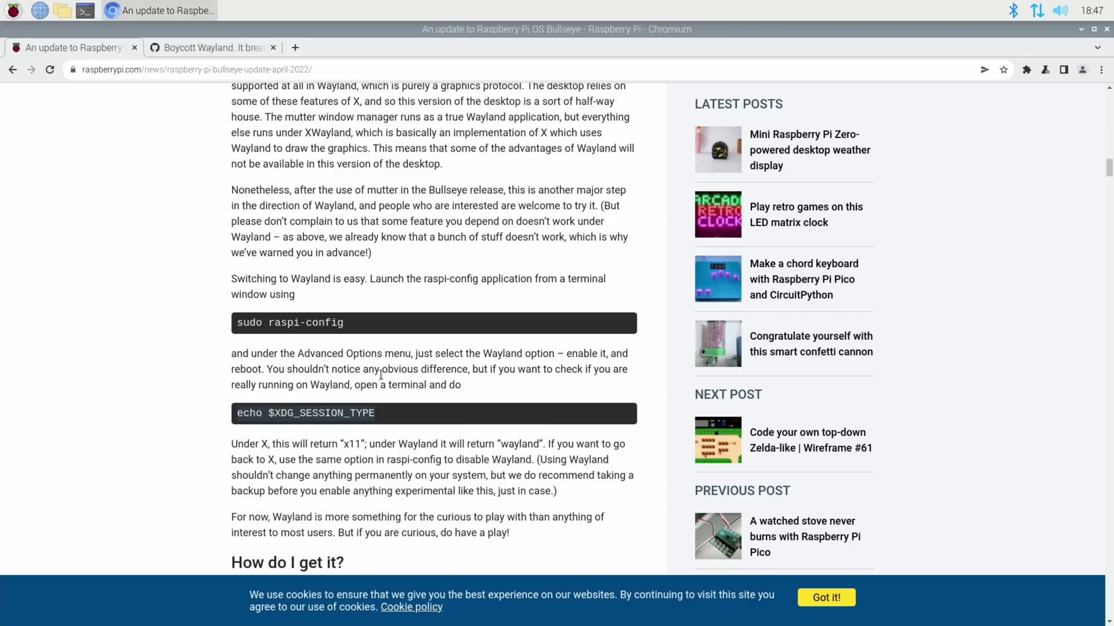
key(ctrl+alt+t)
right_click(338, 137)
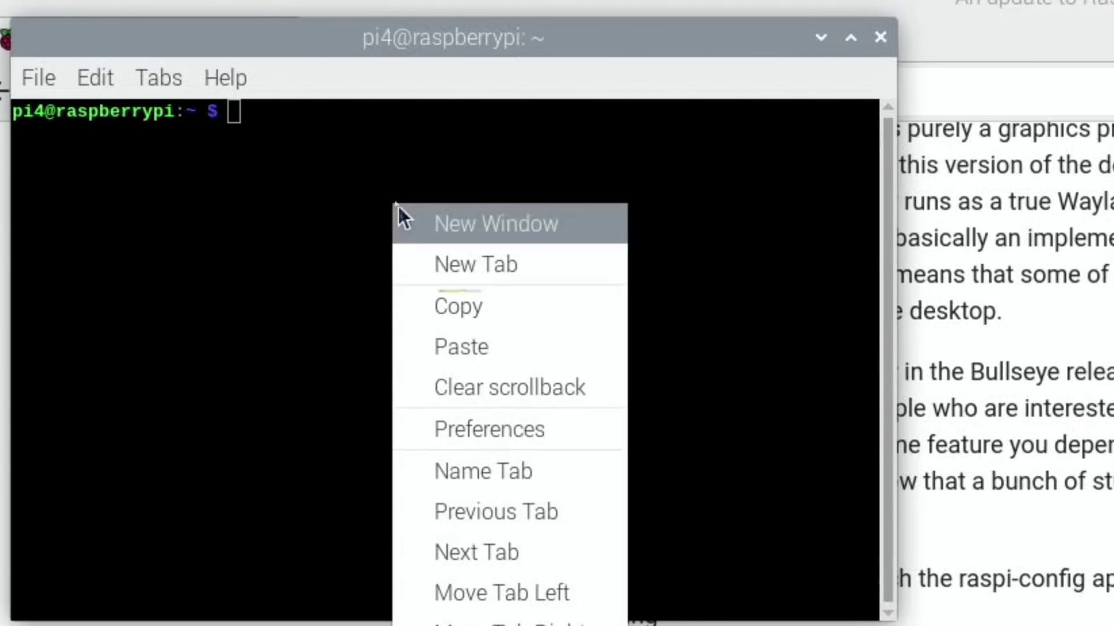
click(446, 348)
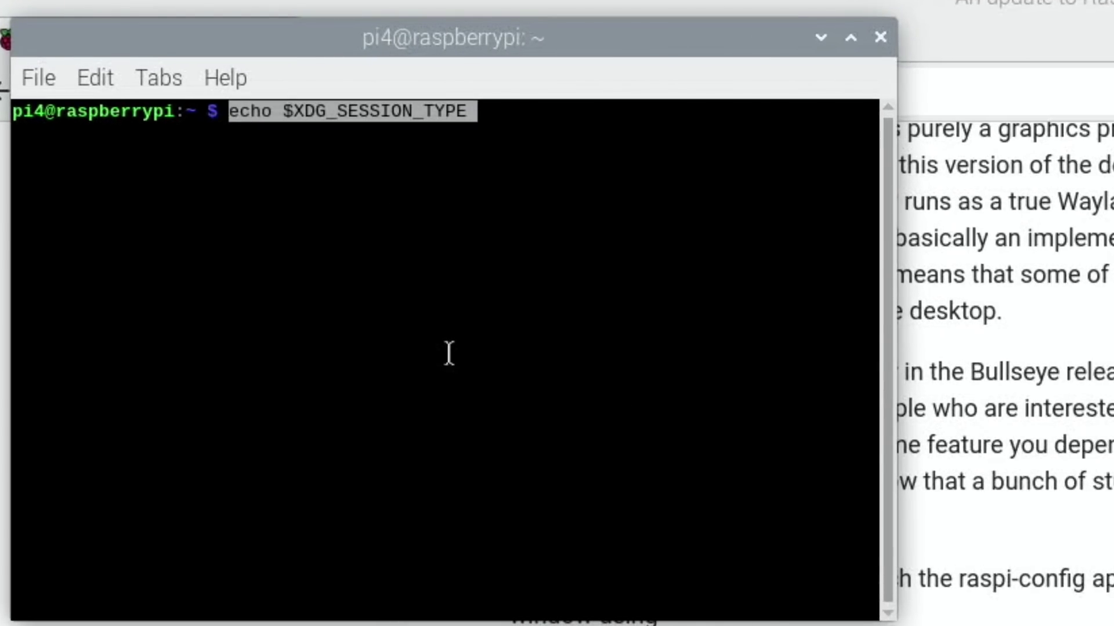
key(Return)
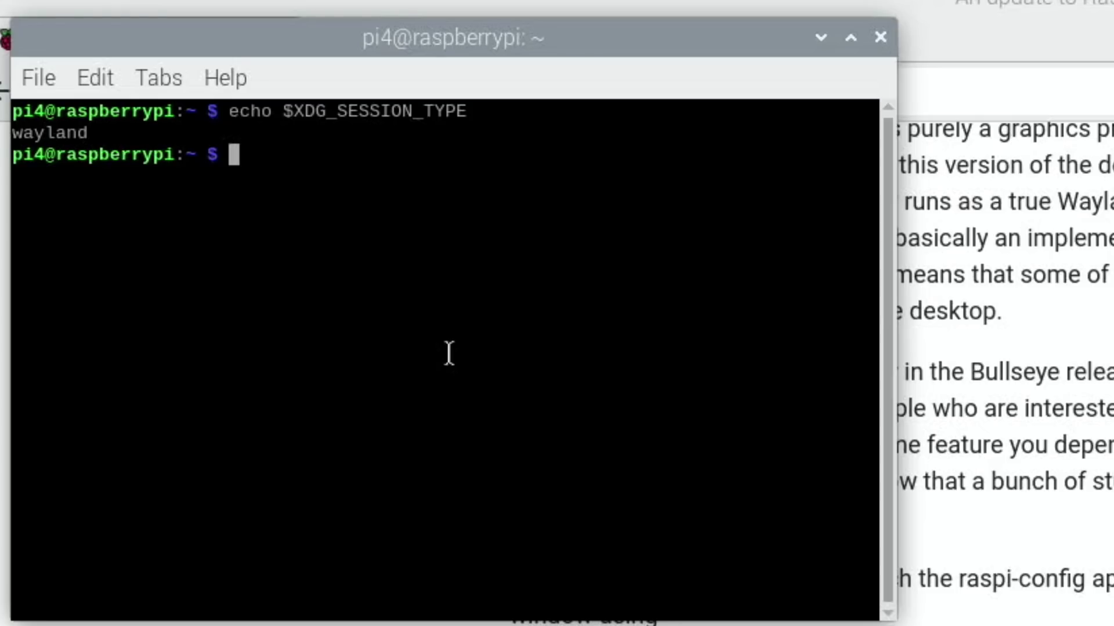
click(880, 43)
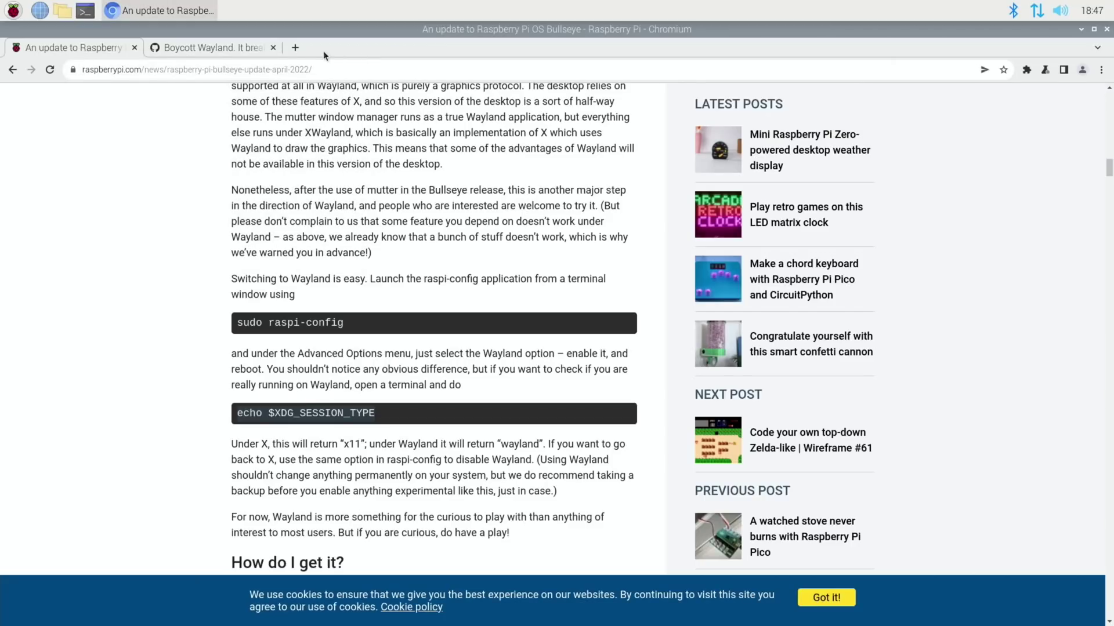
Search leepspvideo from the gist tab and browse the YouTube channel's Videos list
click(242, 50)
click(232, 68)
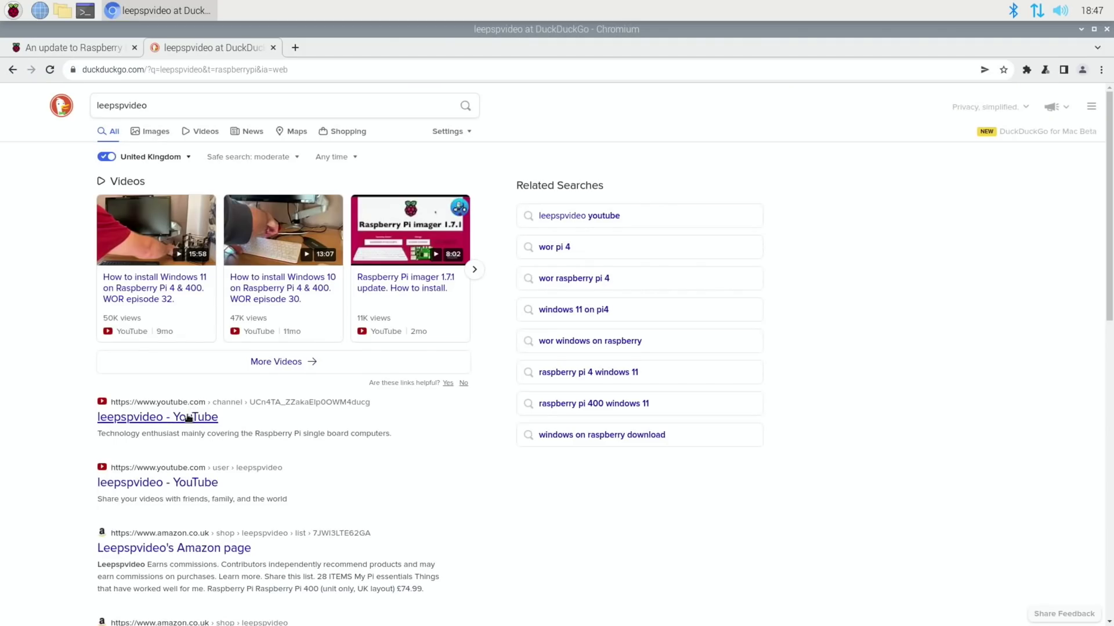
click(189, 418)
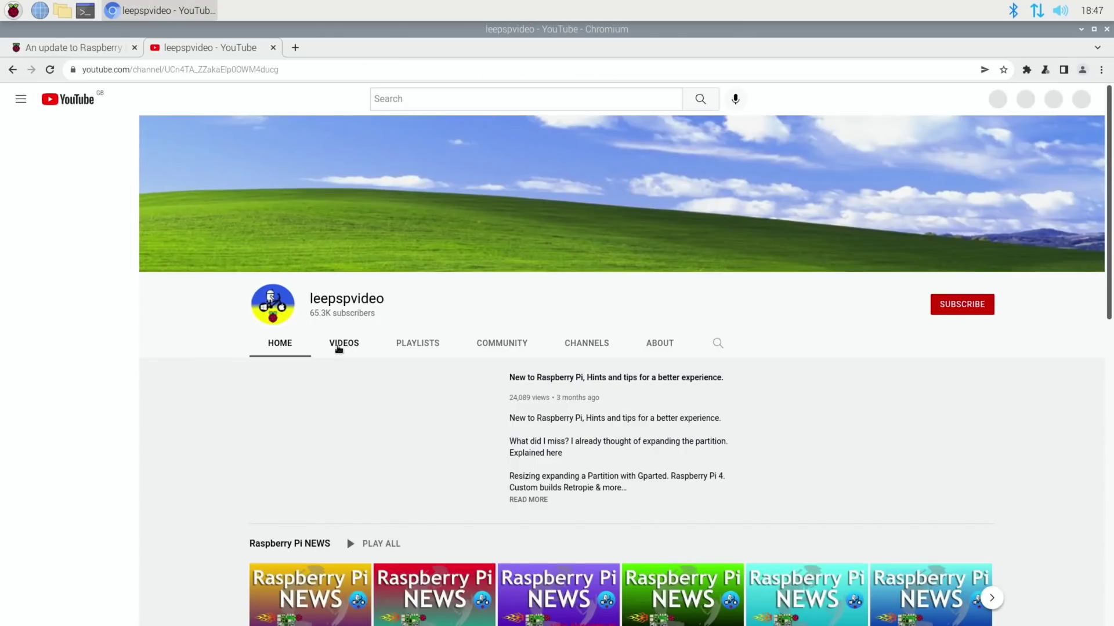
click(341, 346)
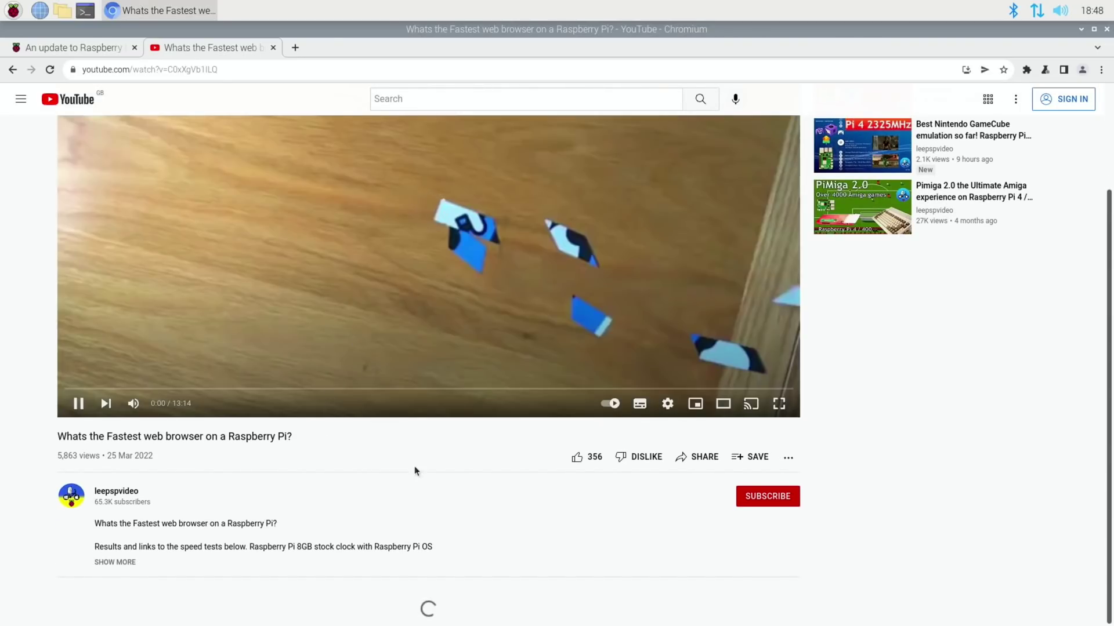
scroll(432, 470, down, 2)
scroll(395, 458, down, 3)
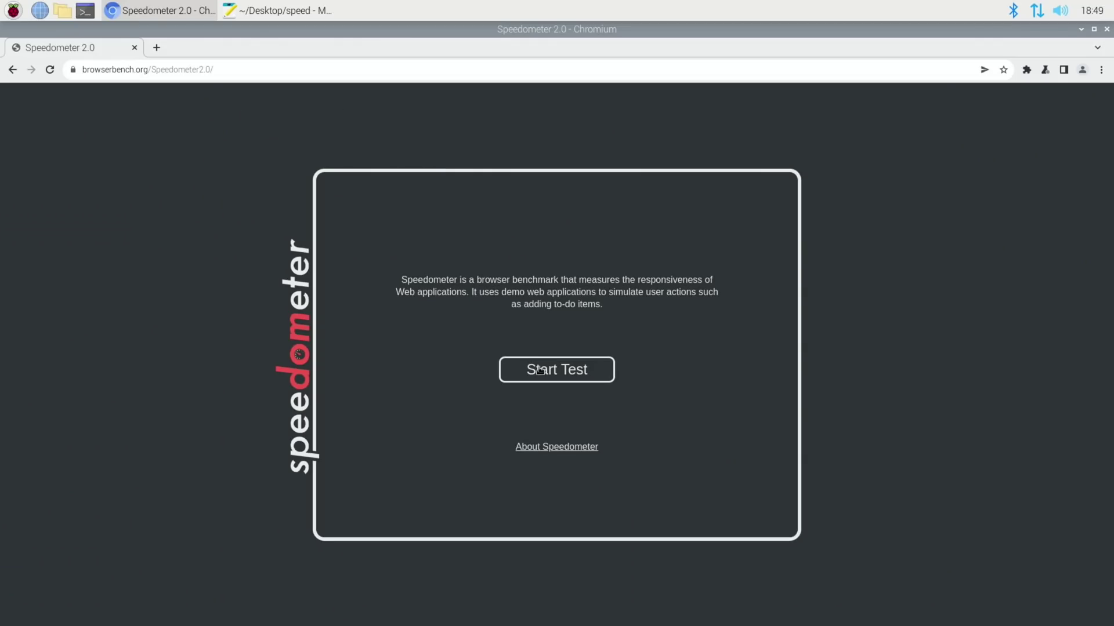
Run the Speedometer 2.0 benchmark in Chromium, scoring 19.4 ± 0.31 runs/minute, then bring up the Mousepad results file
click(538, 369)
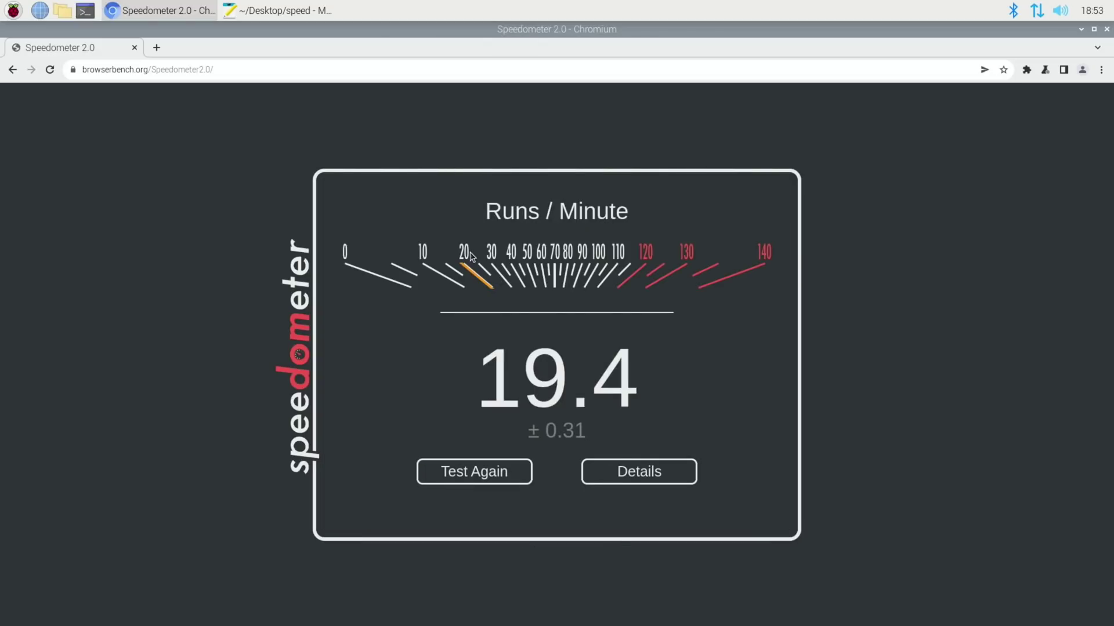
click(277, 10)
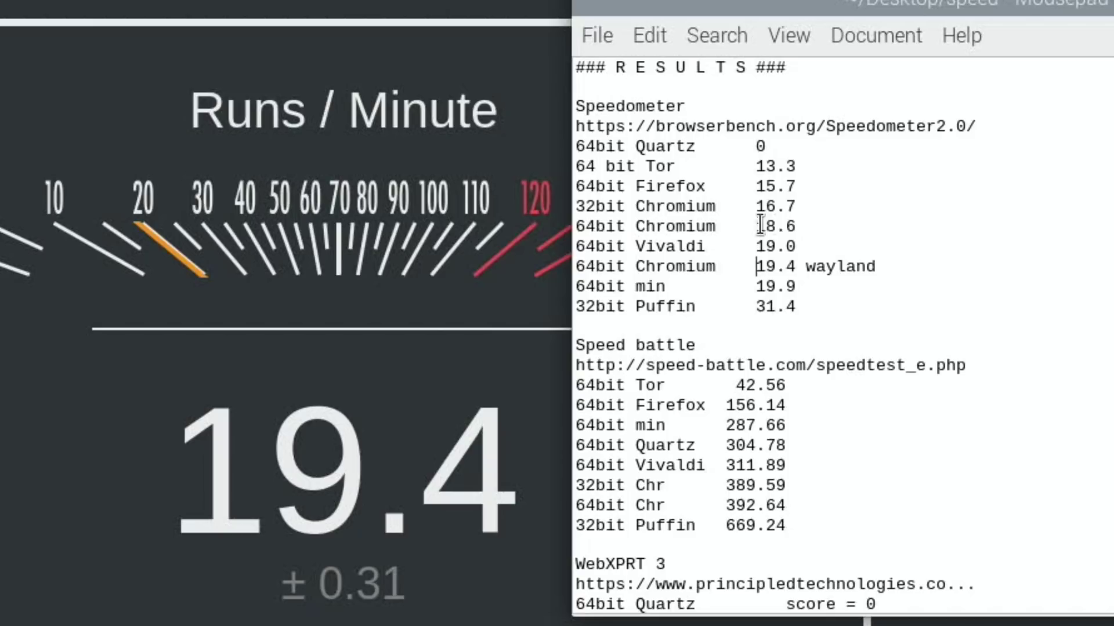
Place the cursor at the '64bit Chromium 19.4 wayland' entry in Mousepad's Speedometer list
click(755, 268)
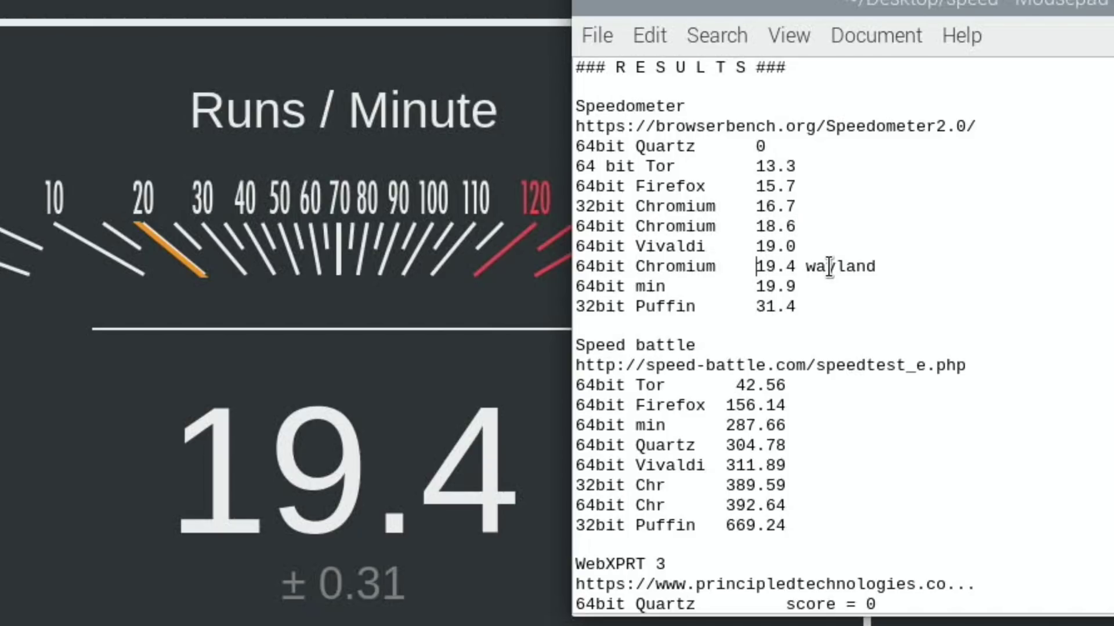